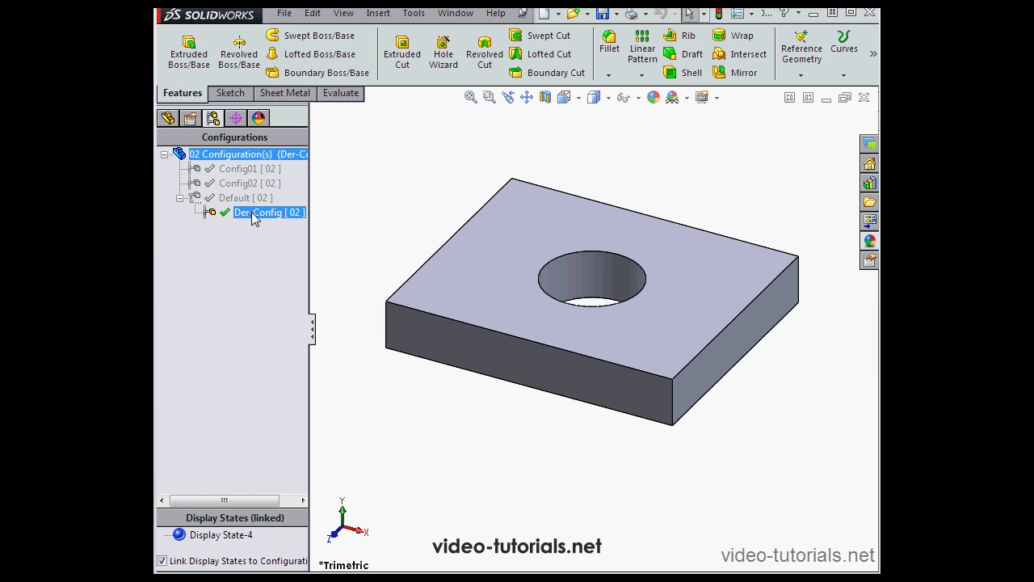
Make Default the active configuration in the ConfigurationManager.
right_click(253, 218)
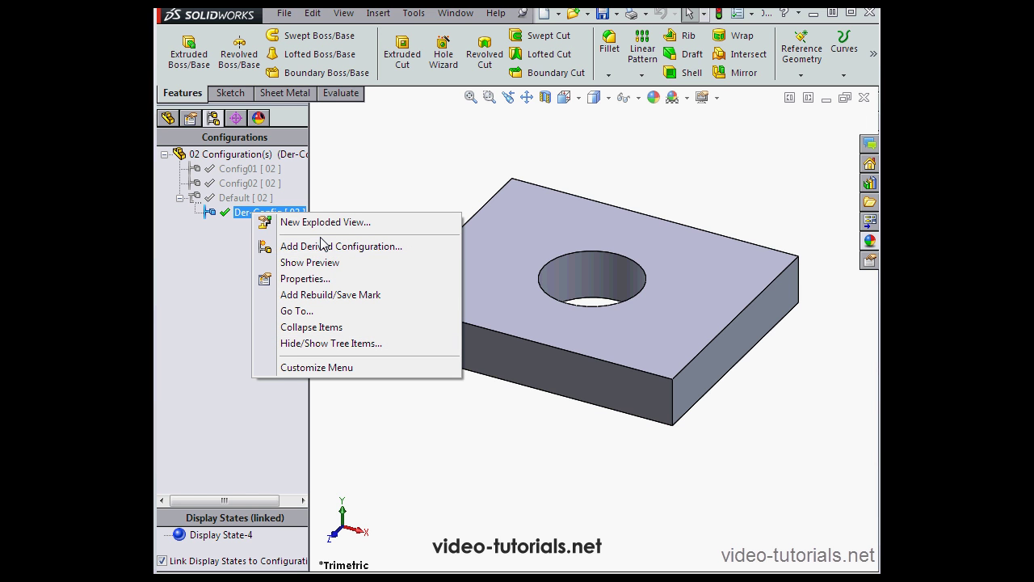
left_click(233, 235)
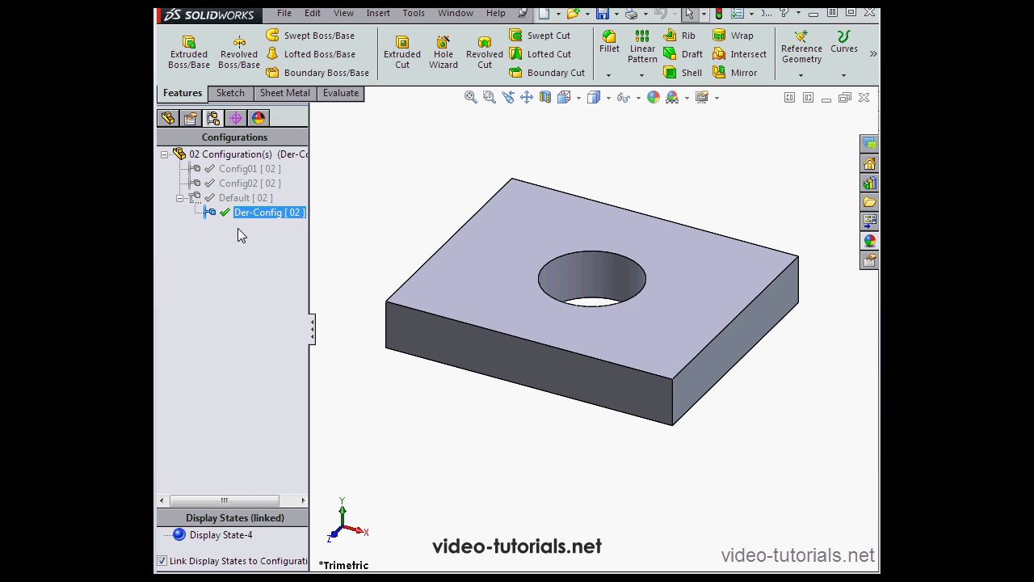
left_click(236, 201, "ctrl")
double_click(236, 201)
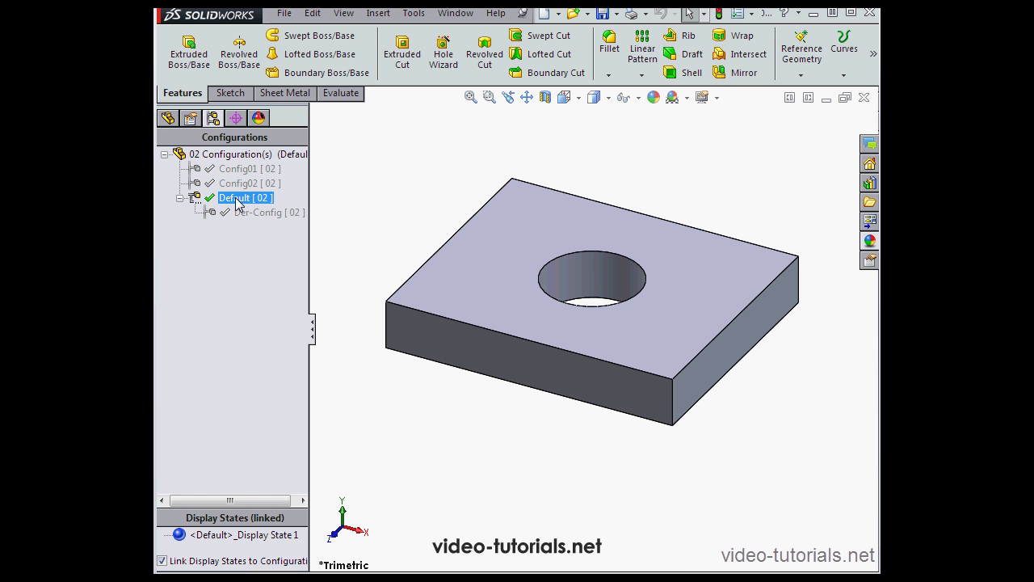
left_click(225, 231)
Delete the derived configuration Der-Config and confirm with Yes.
right_click(269, 214)
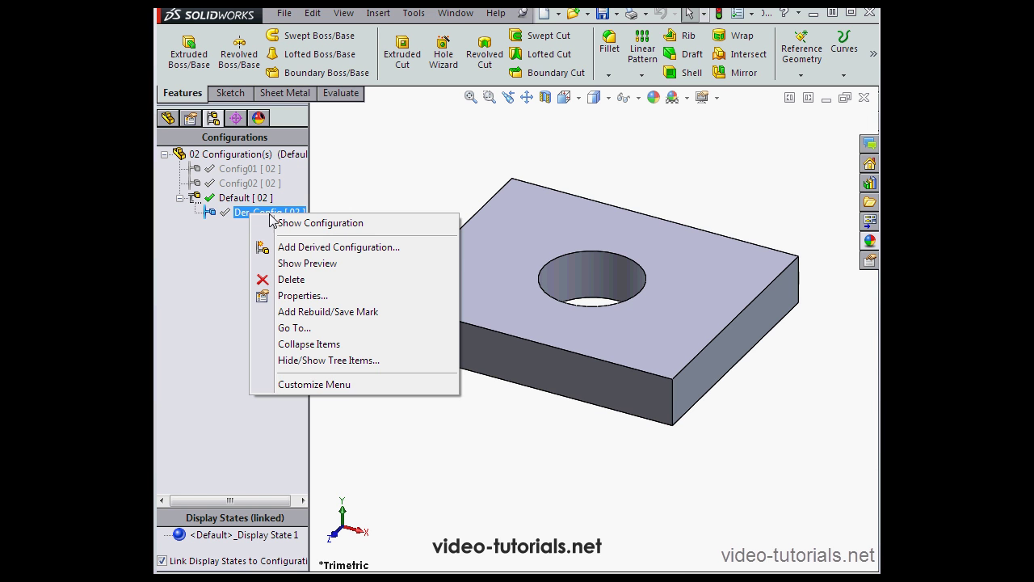
left_click(303, 280)
left_click(579, 267)
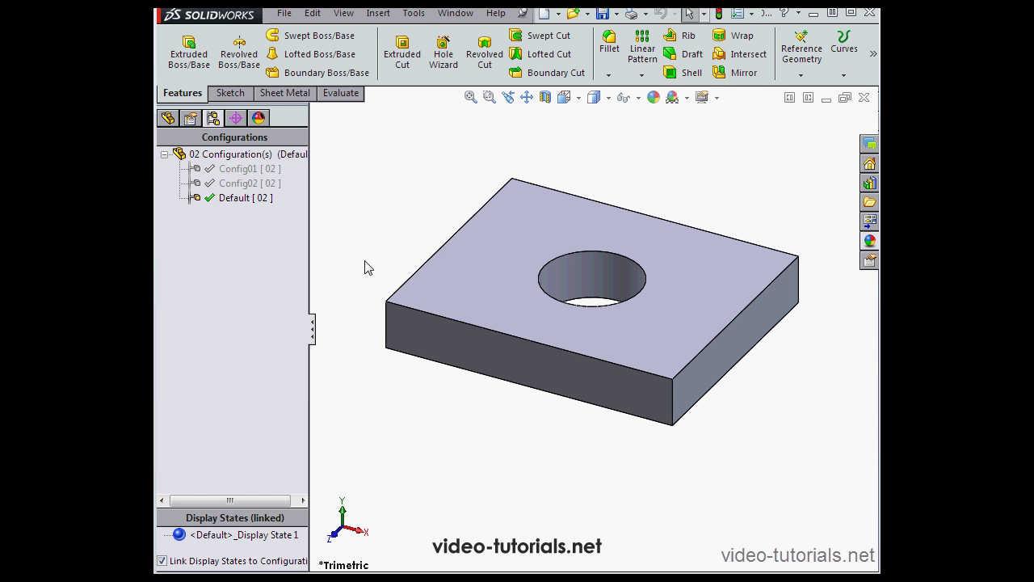
left_click(257, 184)
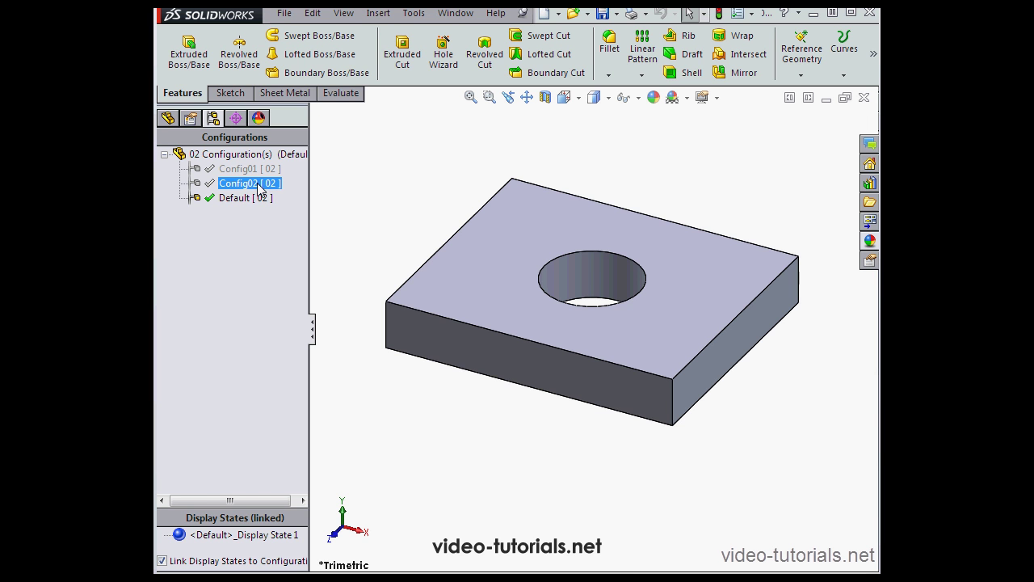
right_click(257, 188)
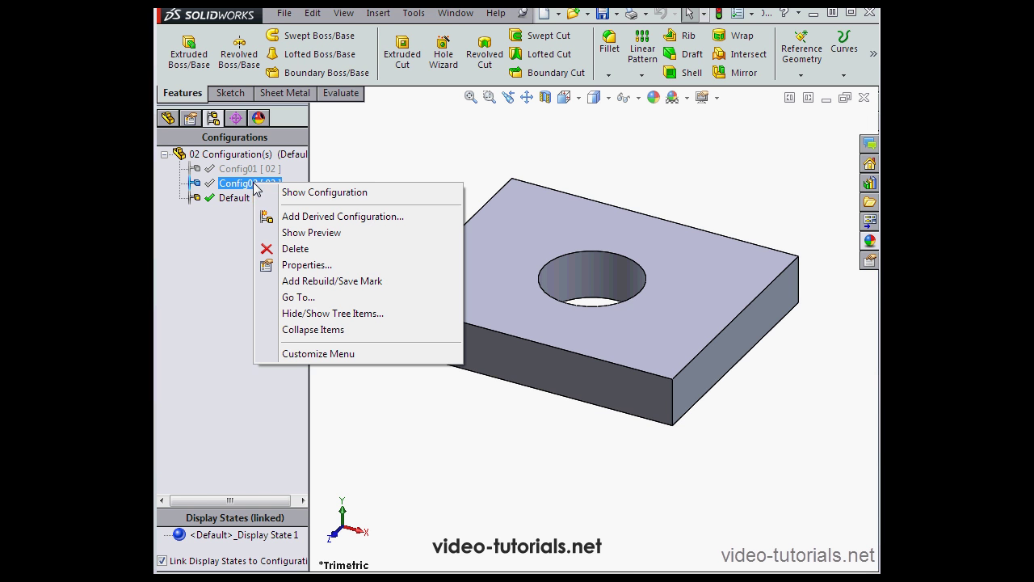
left_click(311, 267)
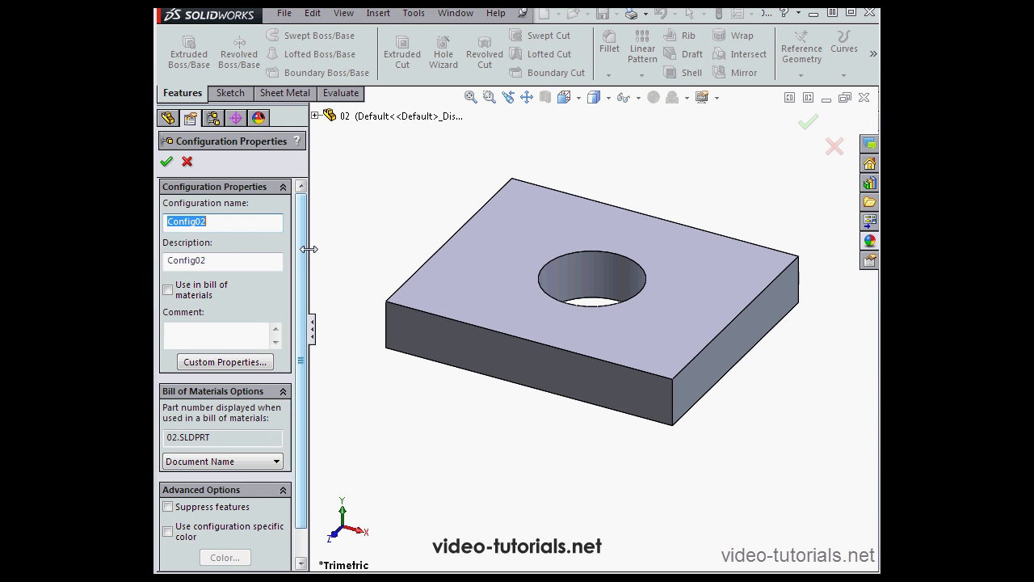
left_click(187, 162)
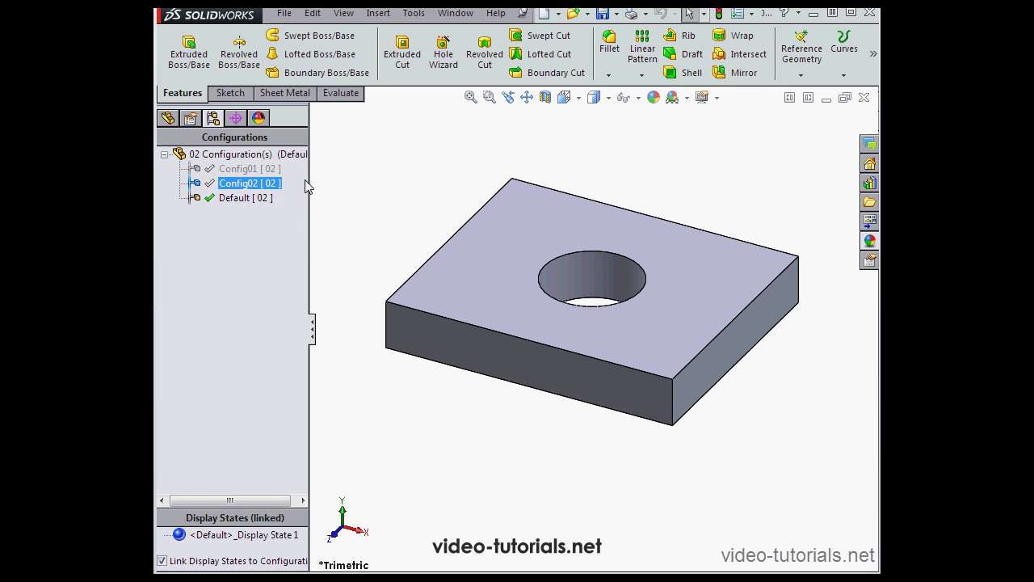
Cancel the unfinished extrude feature.
left_click(190, 53)
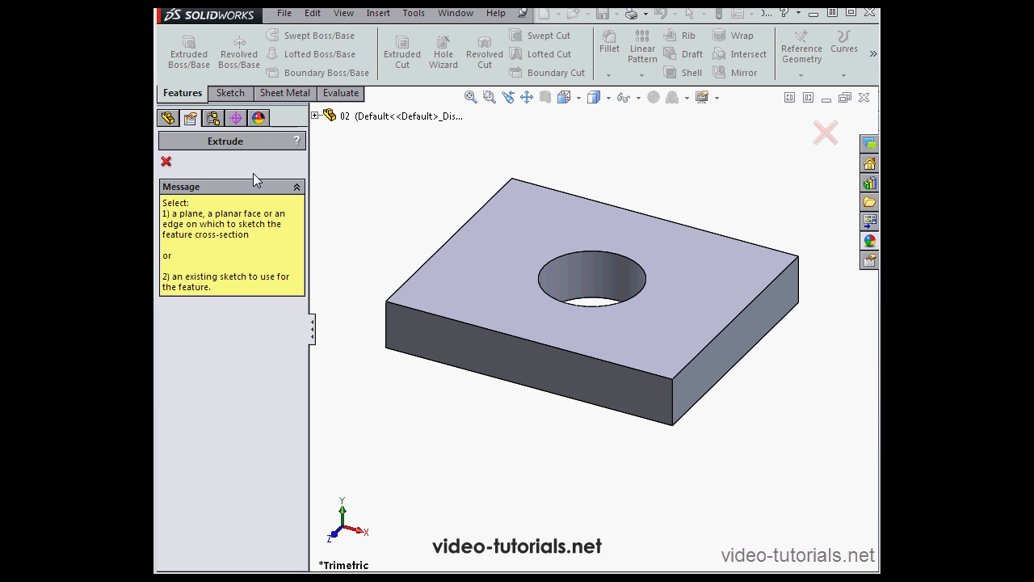
left_click(168, 119)
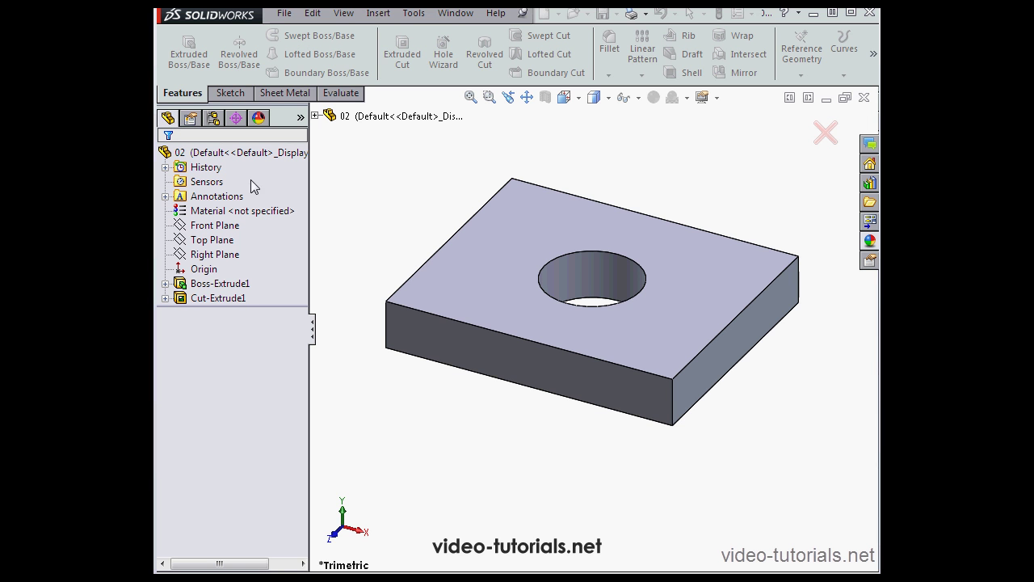
left_click(828, 132)
Fillet the plate's front and right vertical corner edges with a 10 mm radius.
left_click(612, 44)
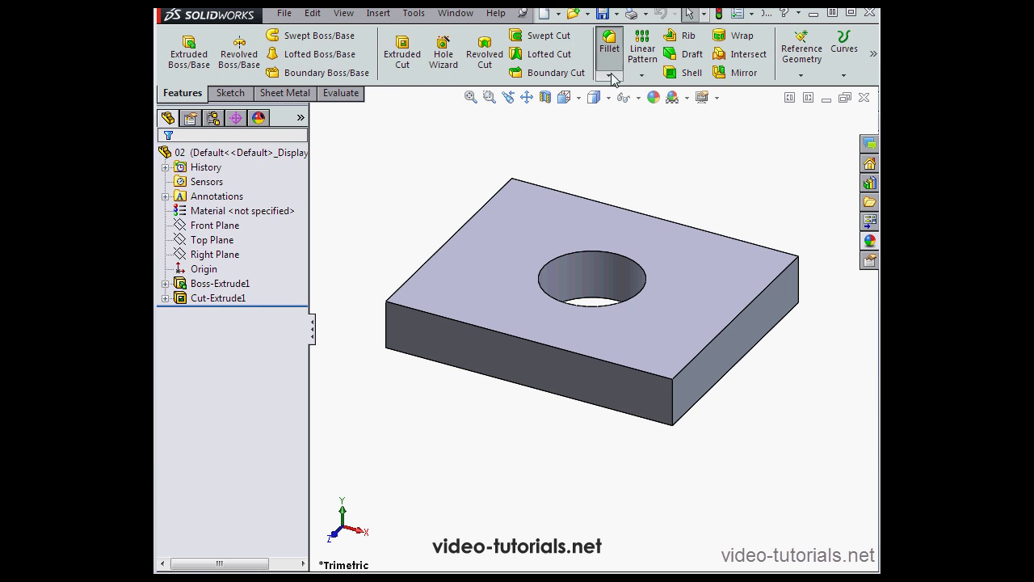
left_click(674, 414)
left_click(799, 284)
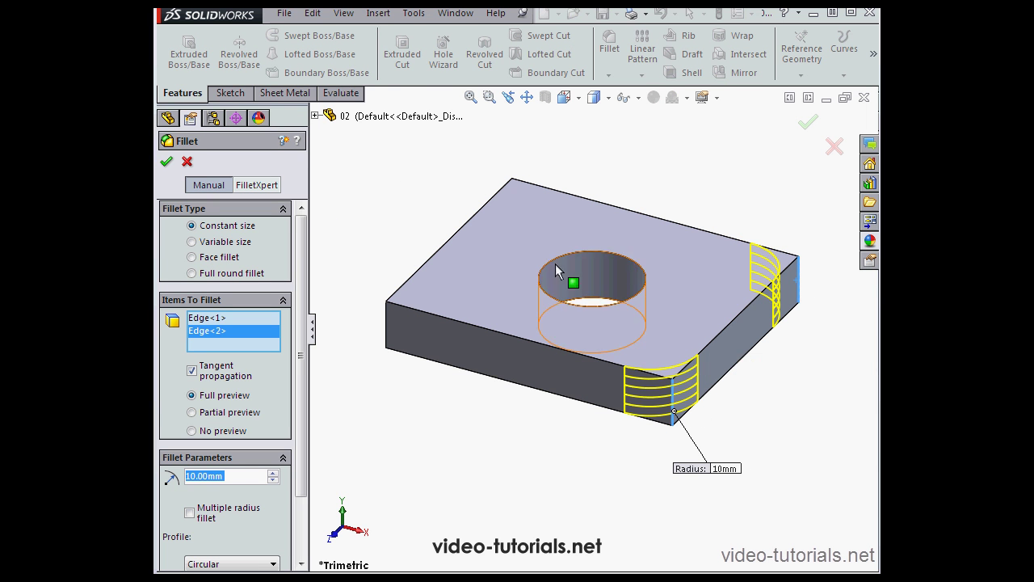
left_click(167, 162)
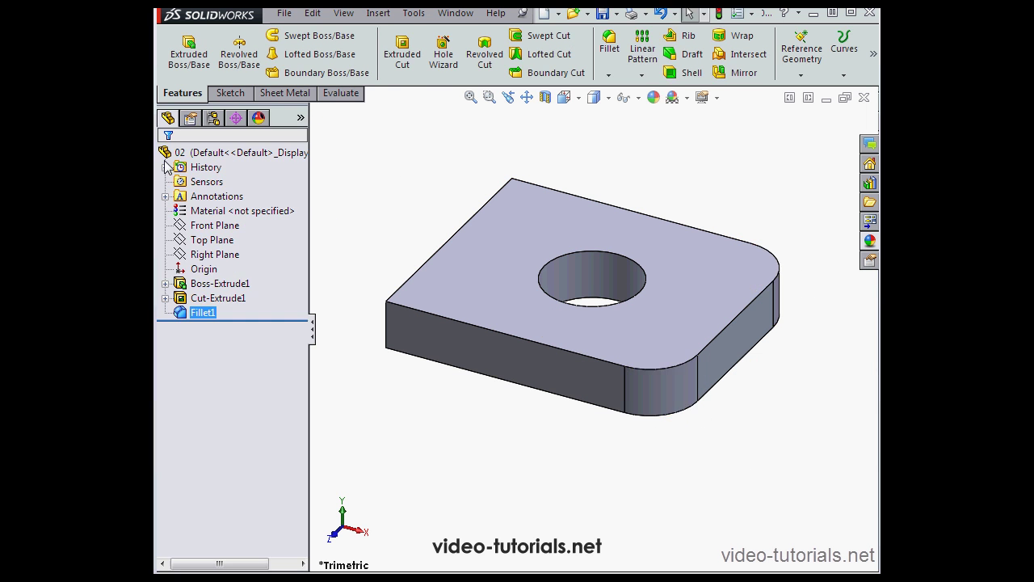
left_click(213, 118)
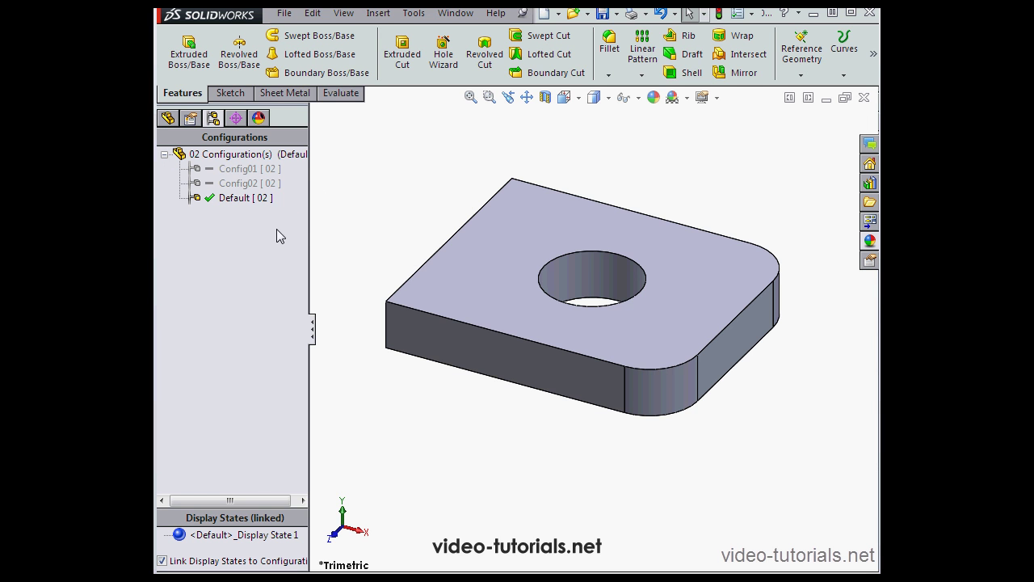
Activate Config01 and view its configuration properties without changes.
left_click(246, 168)
left_click(246, 169)
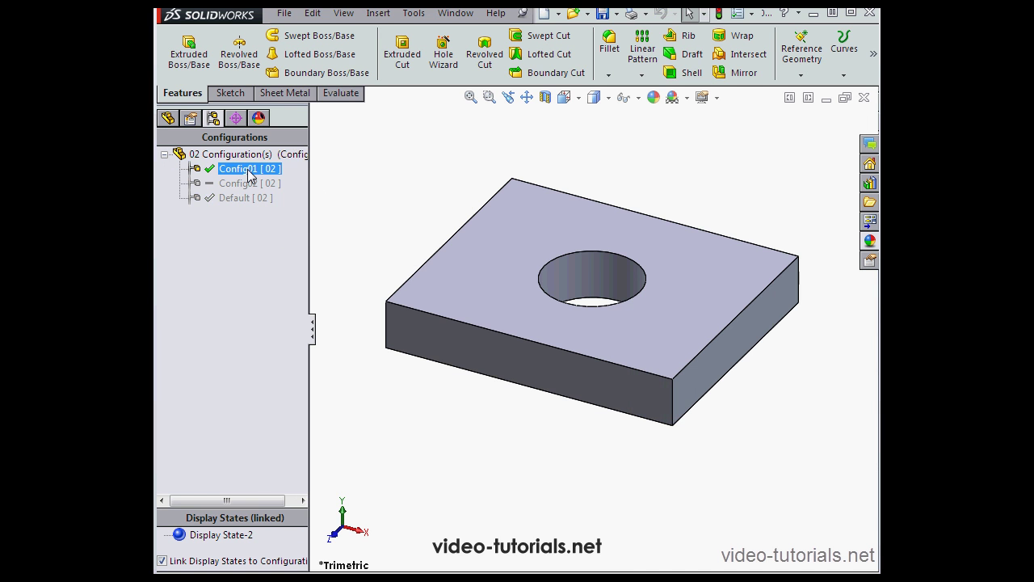
left_click(248, 182)
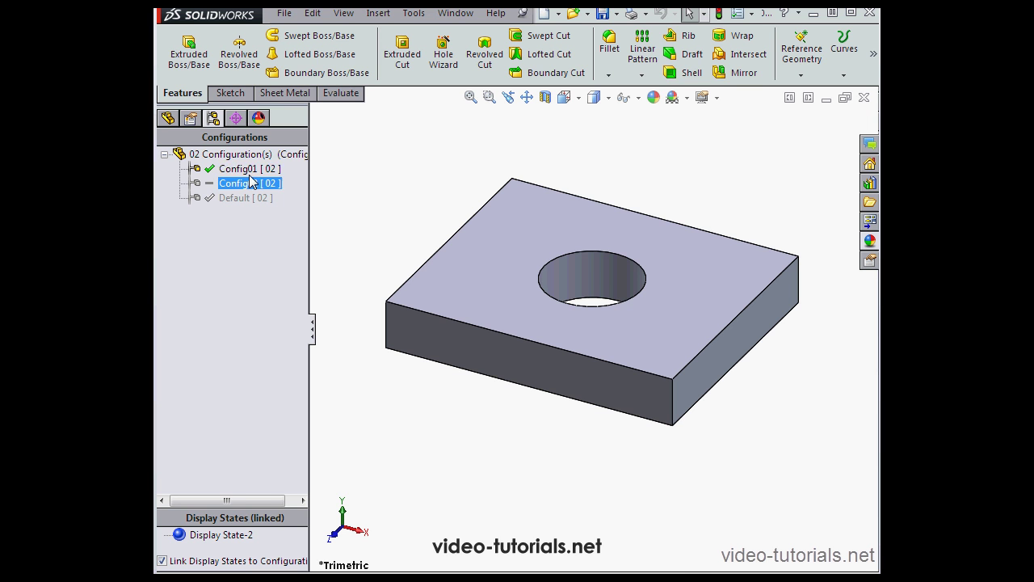
left_click(248, 182)
key("Up")
right_click(243, 172)
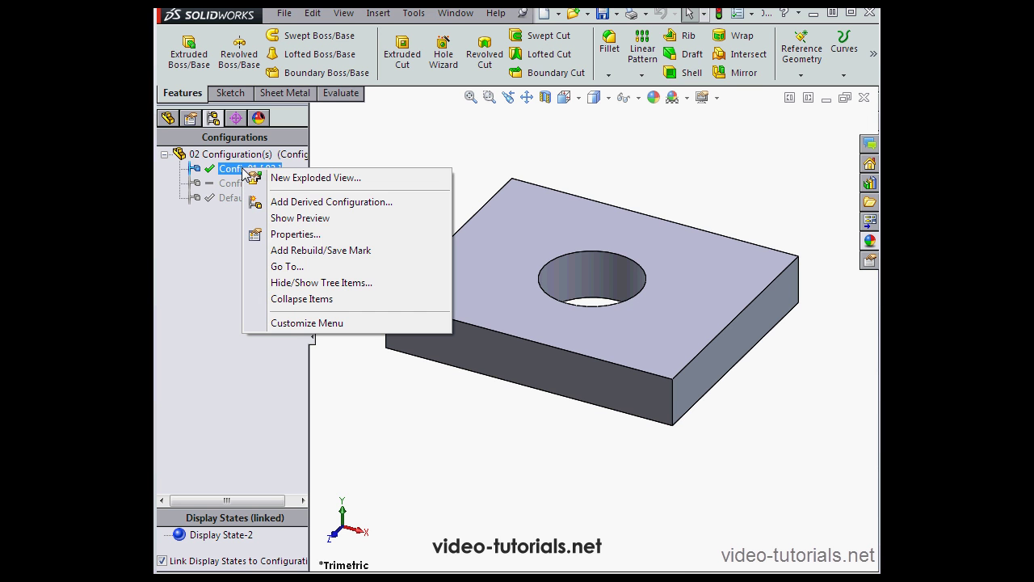
left_click(261, 234)
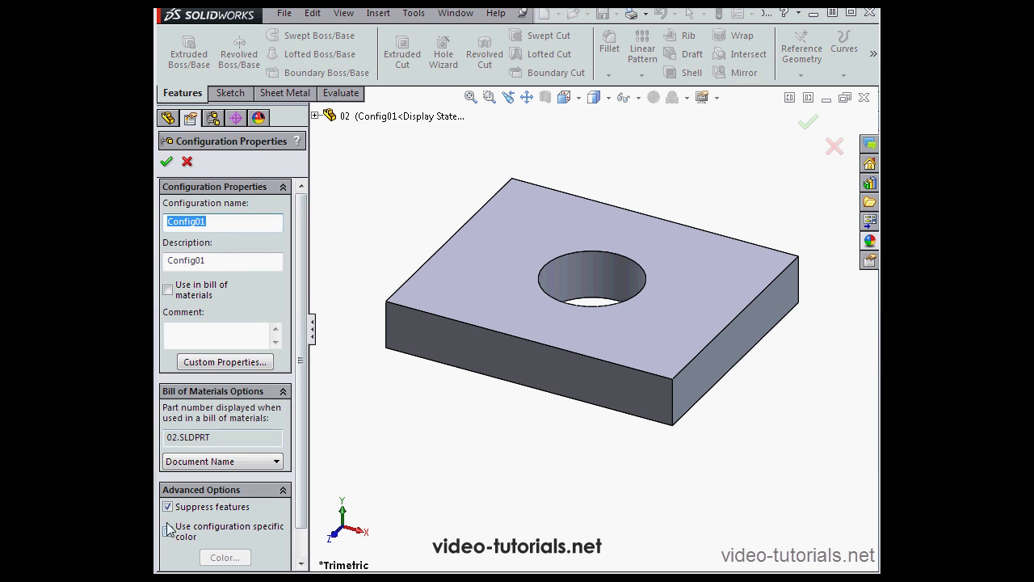
left_click(187, 162)
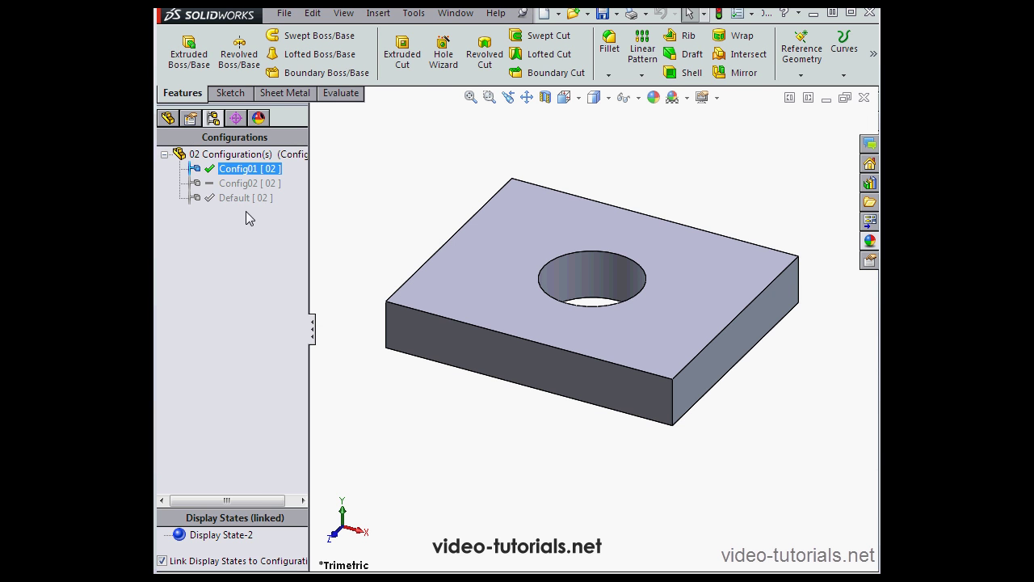
Activate Config02 and view its configuration properties without changes.
double_click(247, 184)
left_click(259, 198)
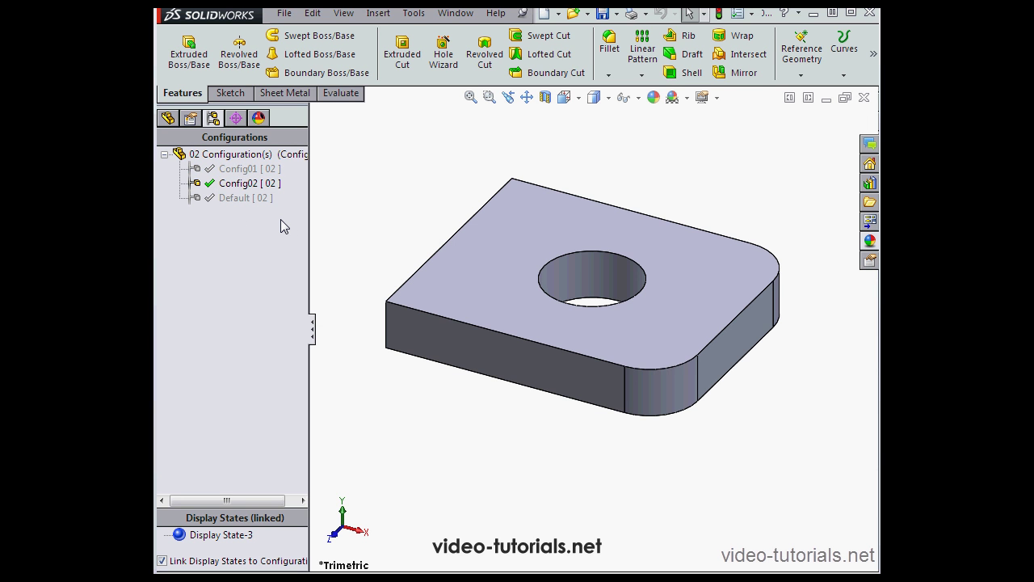
right_click(247, 183)
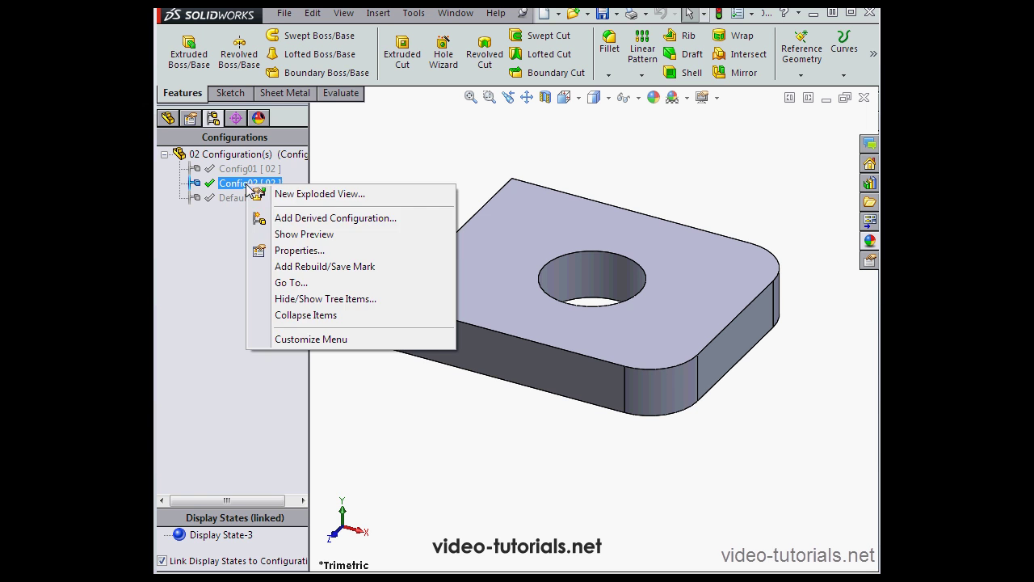
left_click(267, 251)
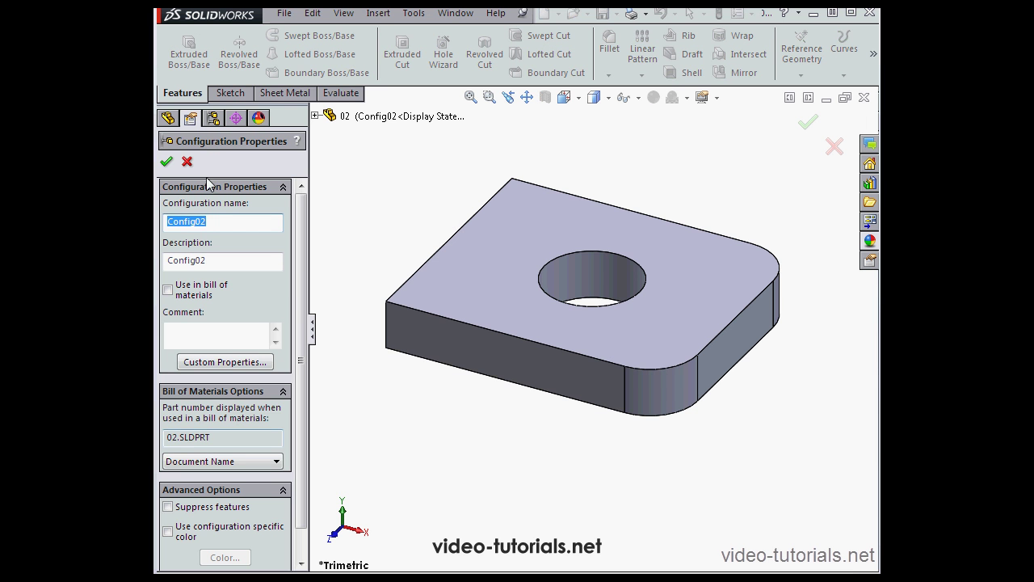
left_click(186, 163)
Reactivate Config01 and select Fillet1 in the feature tree.
double_click(238, 169)
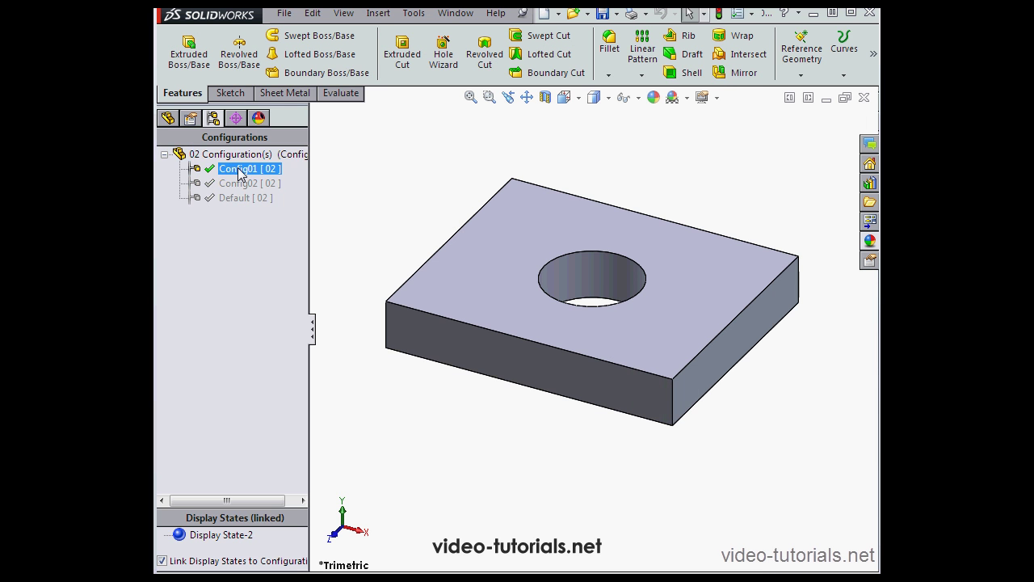
left_click(167, 118)
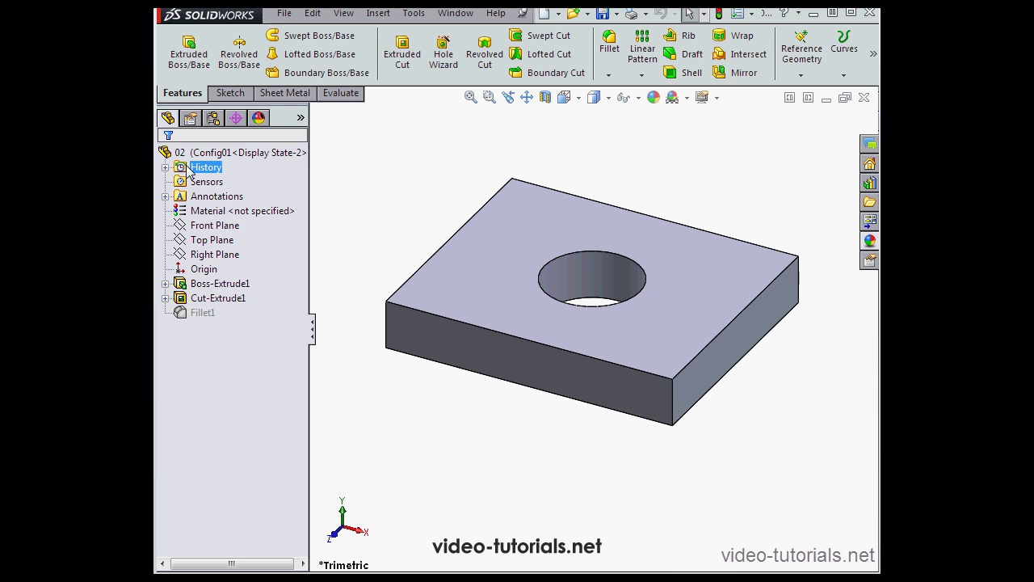
left_click(193, 313)
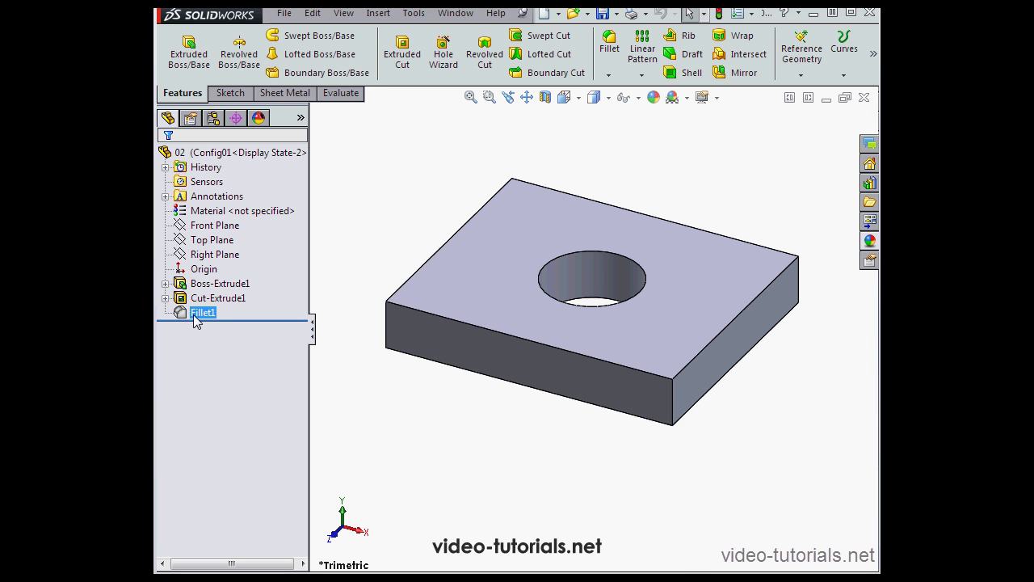
left_click(225, 225)
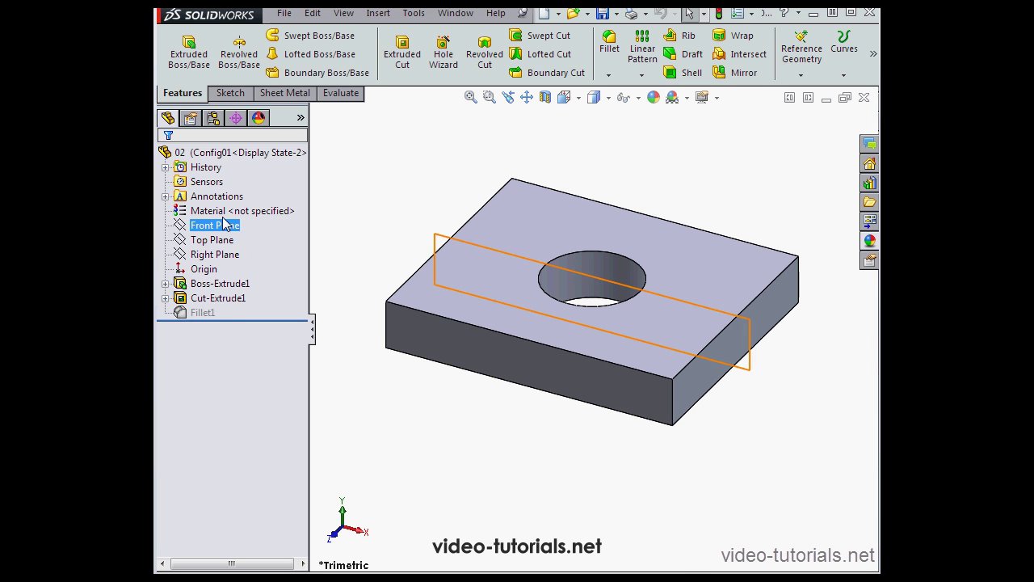
Set Config02's properties so new features are suppressed, and confirm.
left_click(214, 118)
left_click(247, 183)
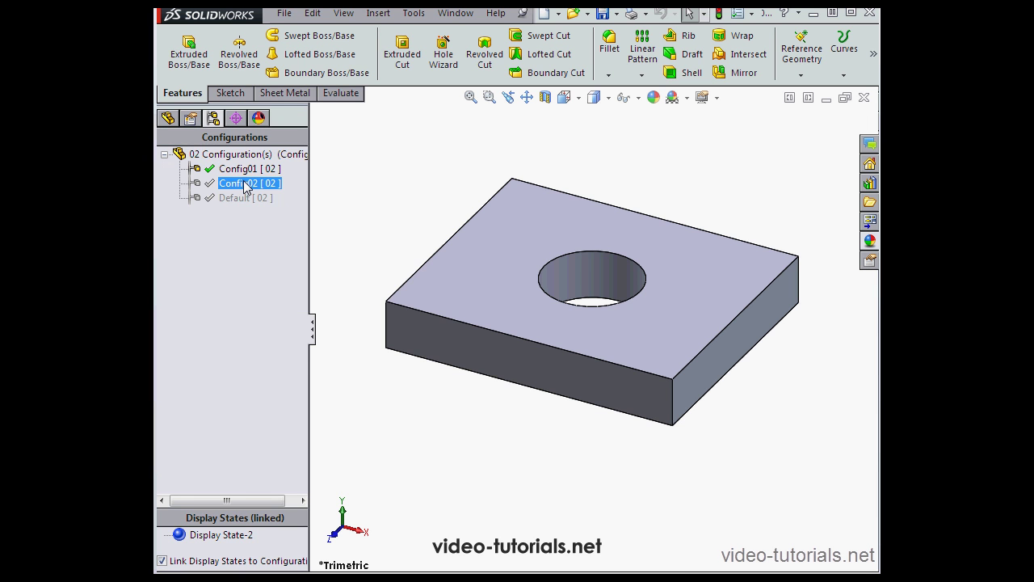
right_click(246, 183)
left_click(299, 266)
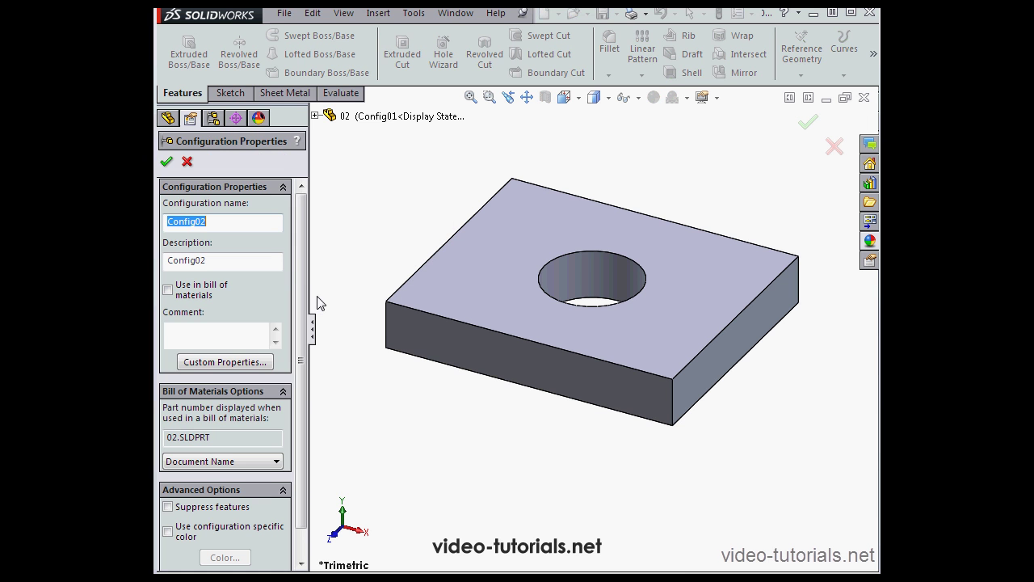
left_click(168, 507)
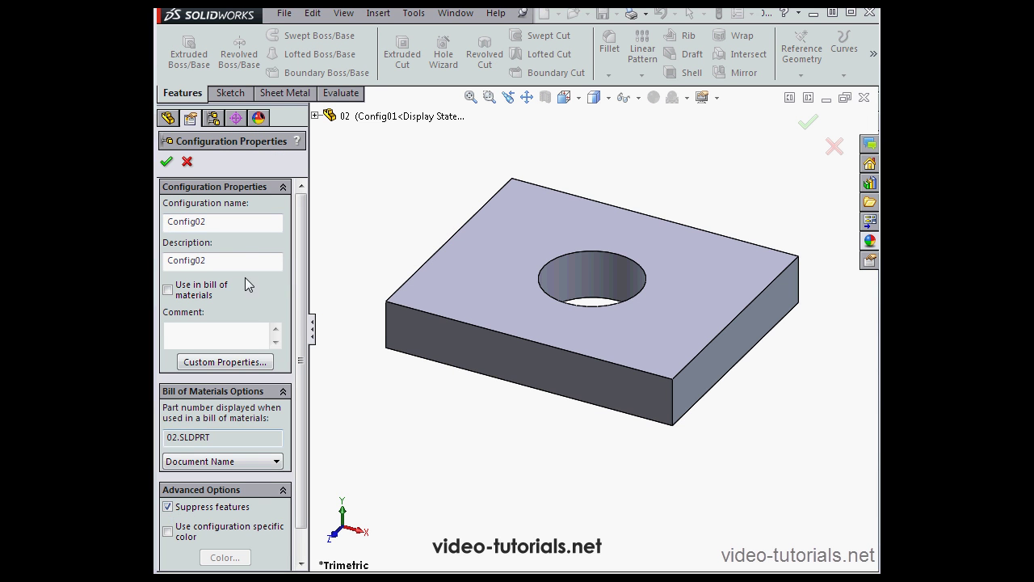
left_click(166, 162)
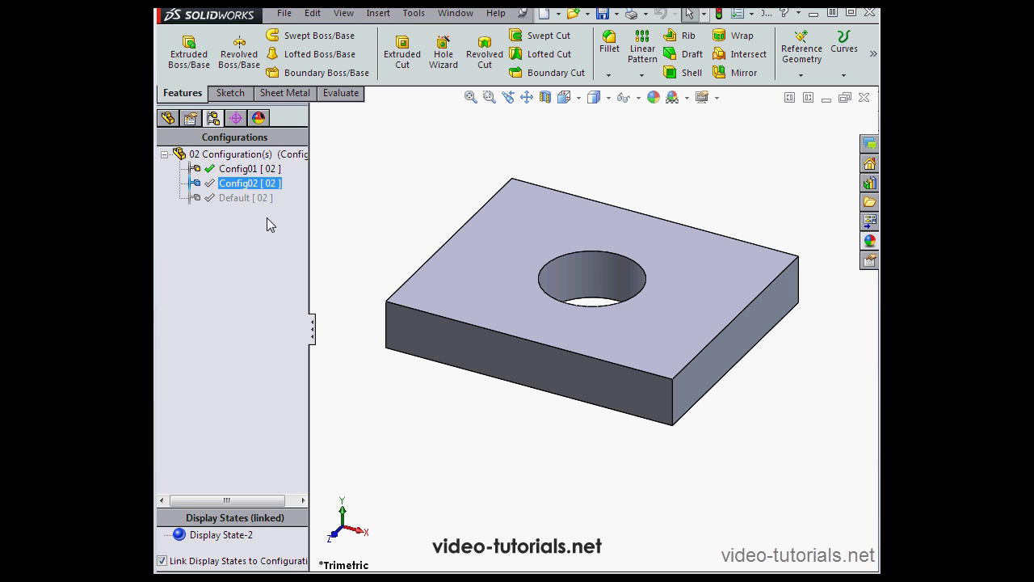
left_click(243, 198)
Add a derived configuration named Der-Config under Default and expand Default to show it.
right_click(236, 201)
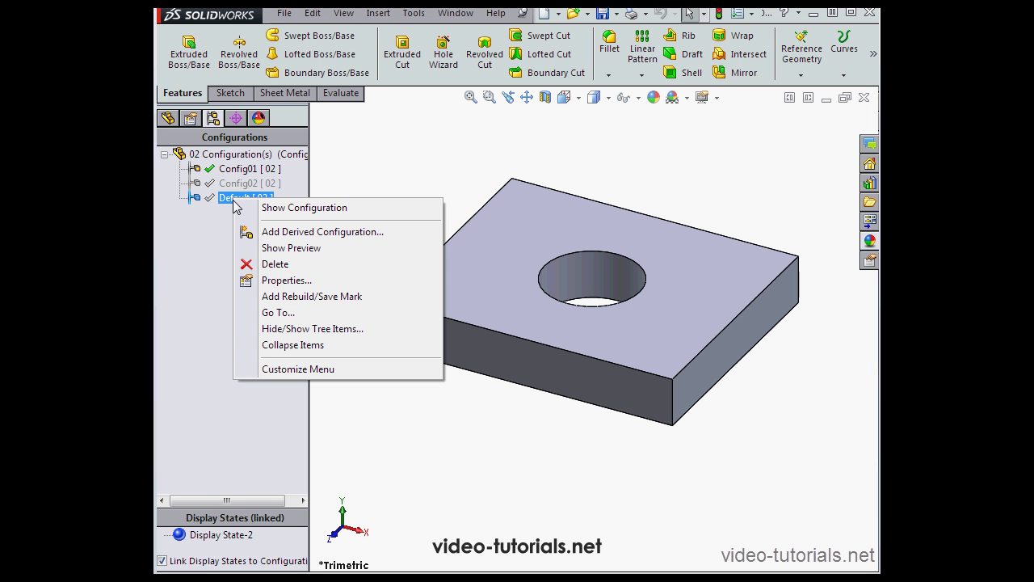
left_click(307, 232)
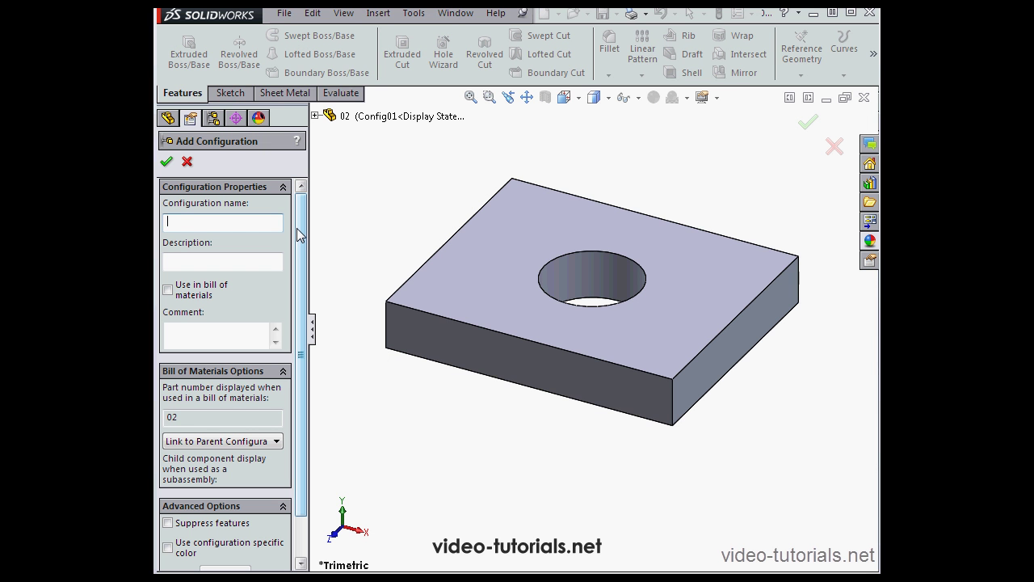
type("Der-Config")
left_click(167, 162)
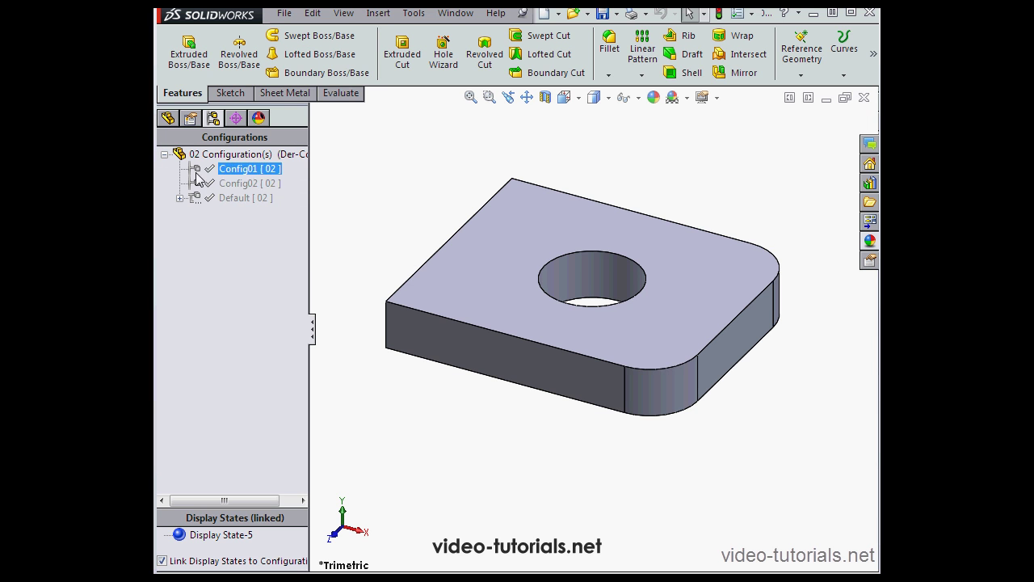
left_click(225, 185)
left_click(207, 194)
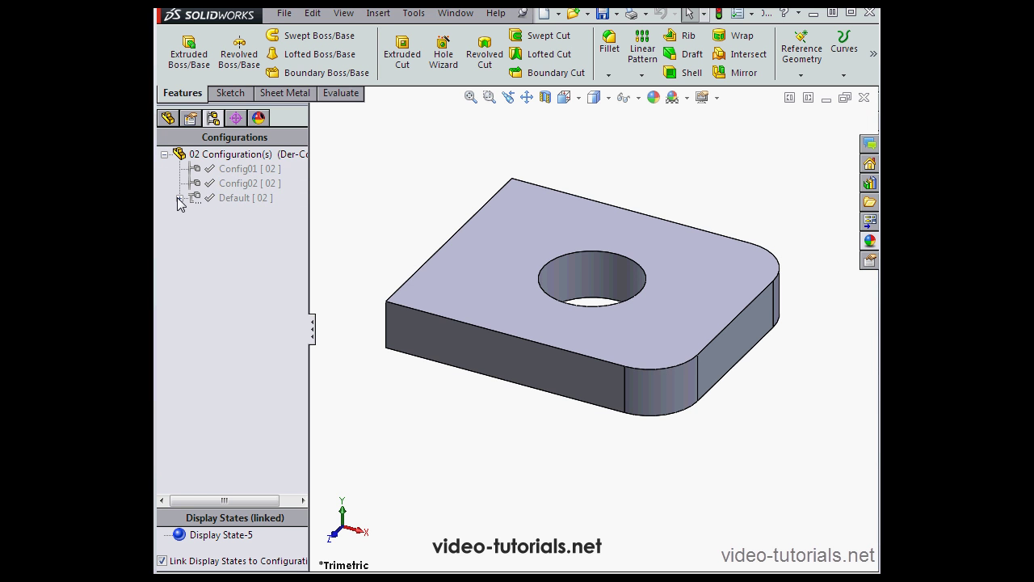
left_click(179, 198)
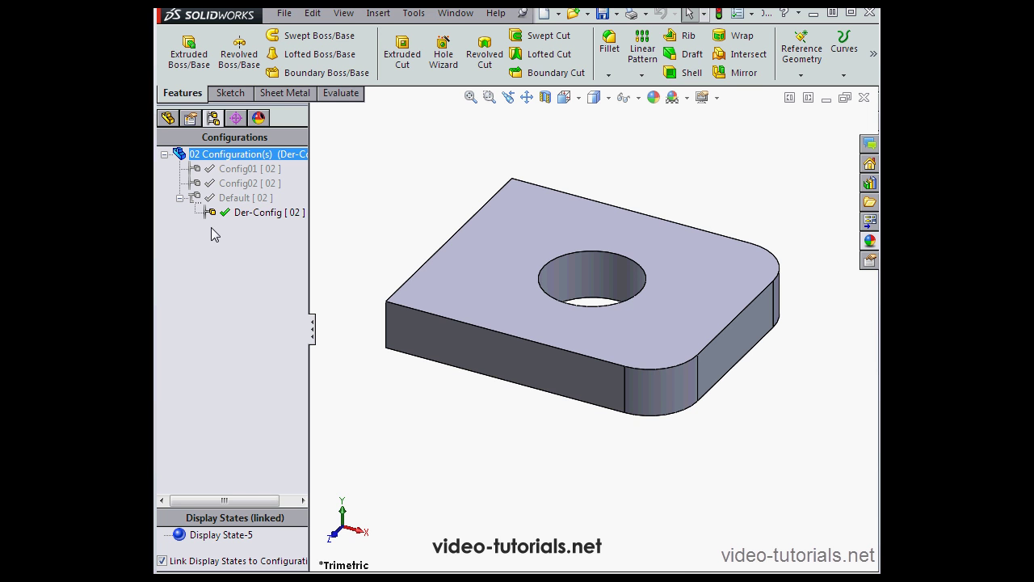
Activate Default, change hole diameter D1@Sketch2 from 20 mm to 30 mm, and rebuild.
double_click(236, 199)
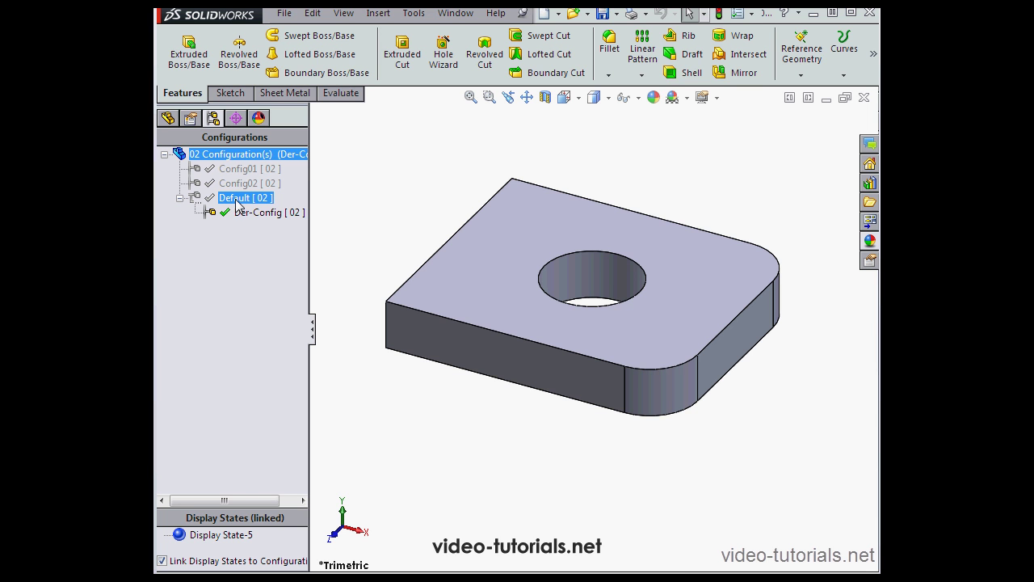
left_click(607, 277)
double_click(605, 271)
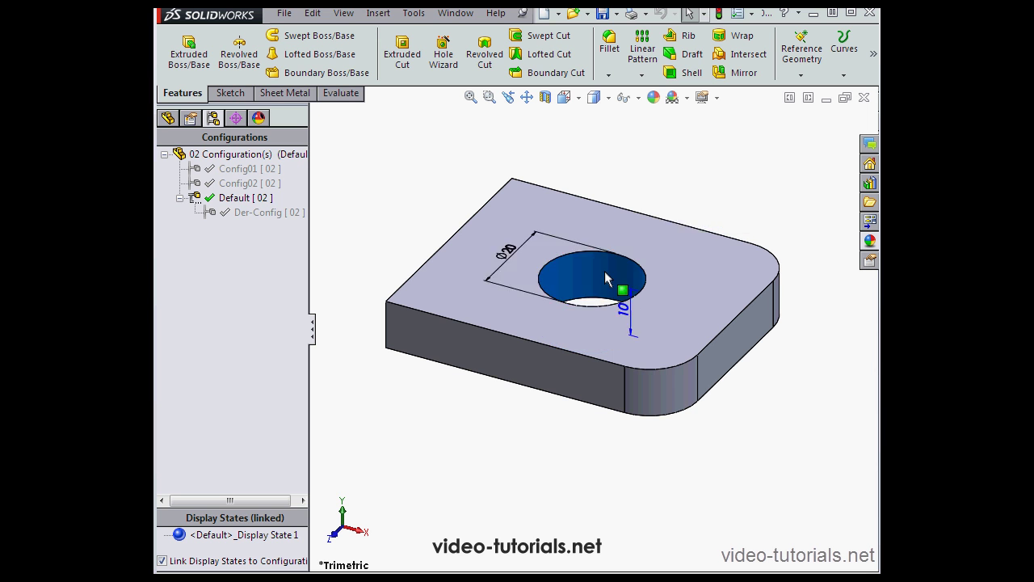
double_click(507, 254)
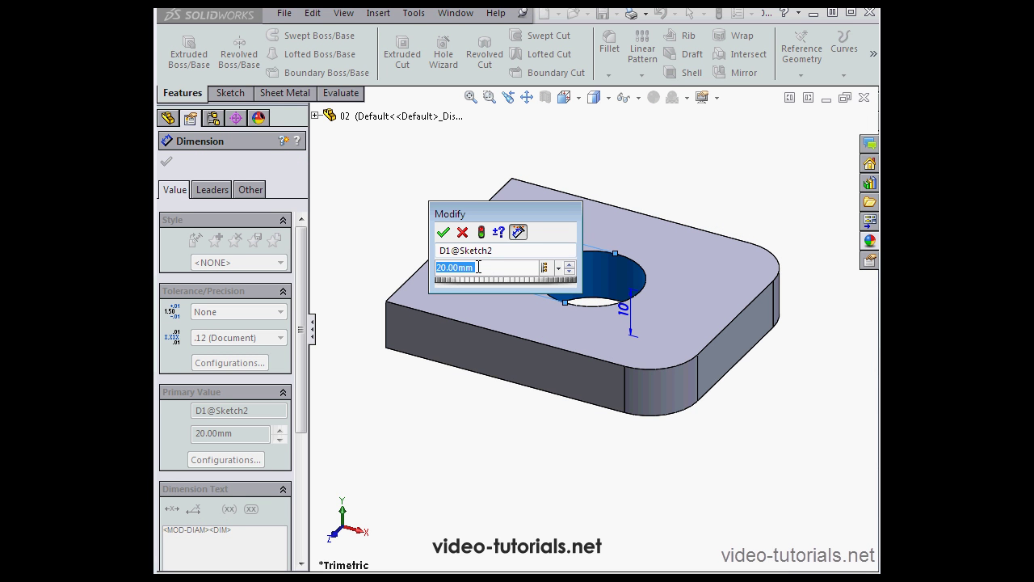
left_click(569, 264)
left_click(444, 233)
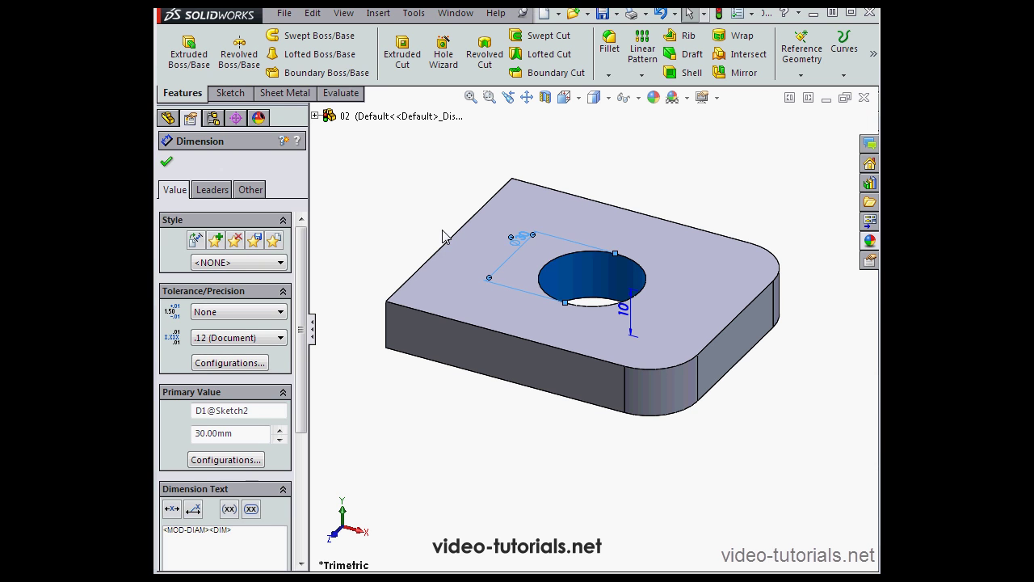
left_click(167, 162)
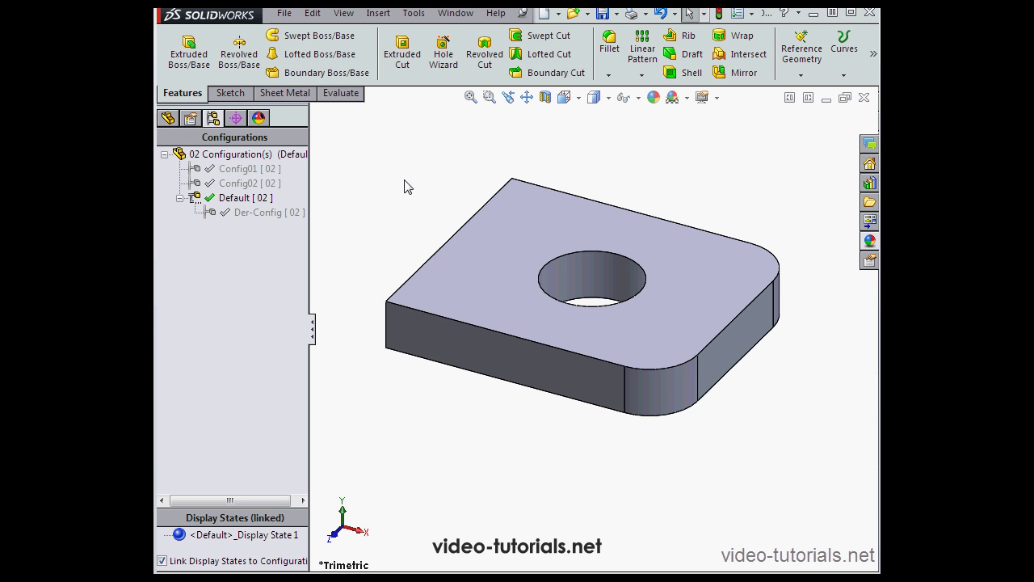
left_click(718, 13)
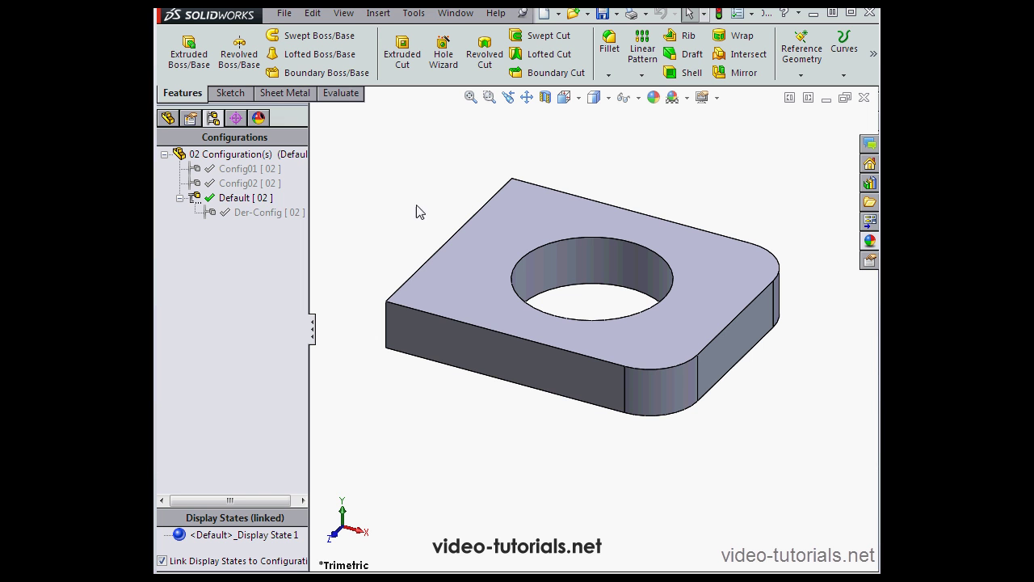
Activate Der-Config, set its hole diameter to 10 mm for This Configuration only, and rebuild.
double_click(264, 212)
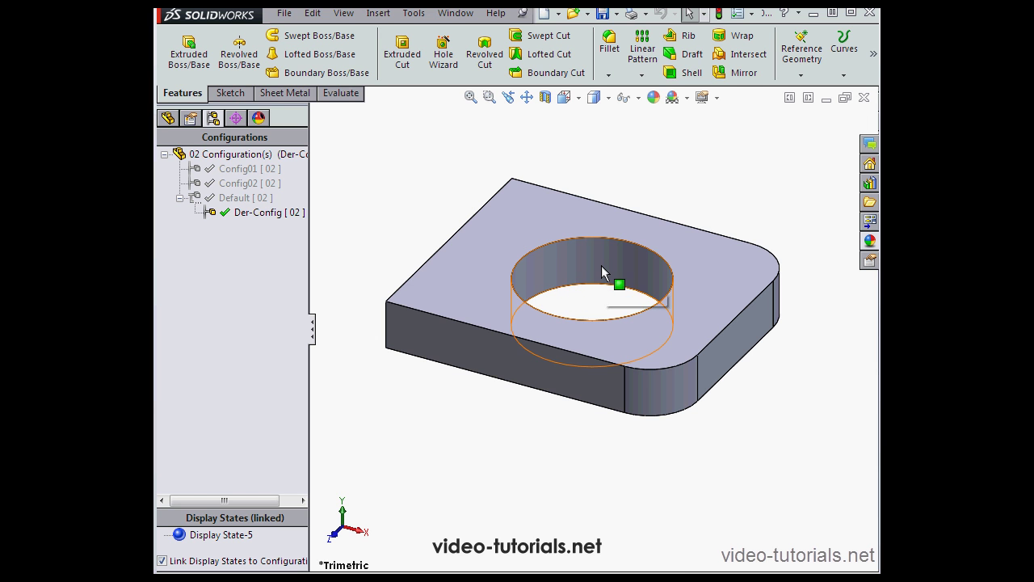
left_click(602, 267)
double_click(517, 257)
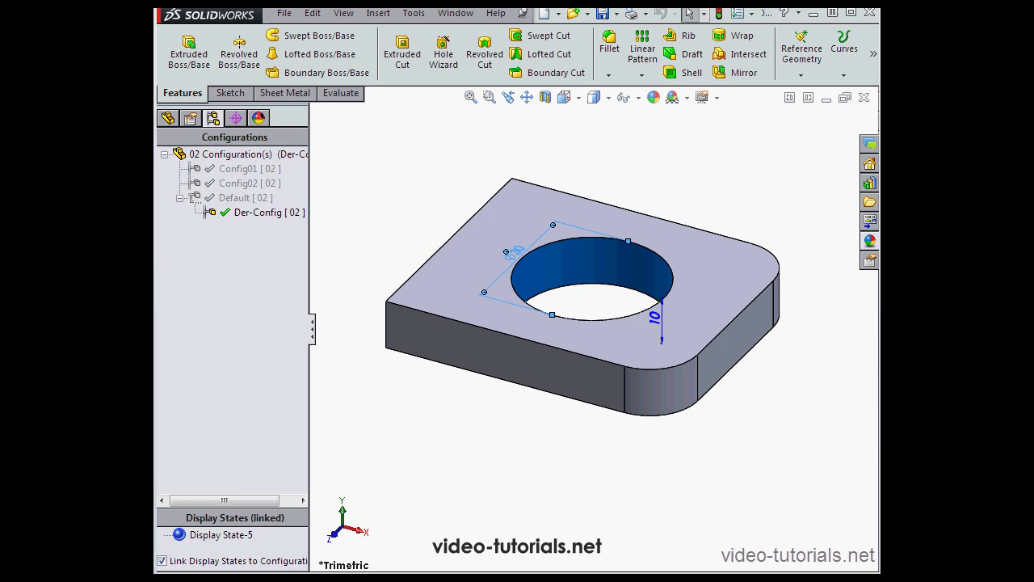
left_click(577, 273)
left_click(577, 273)
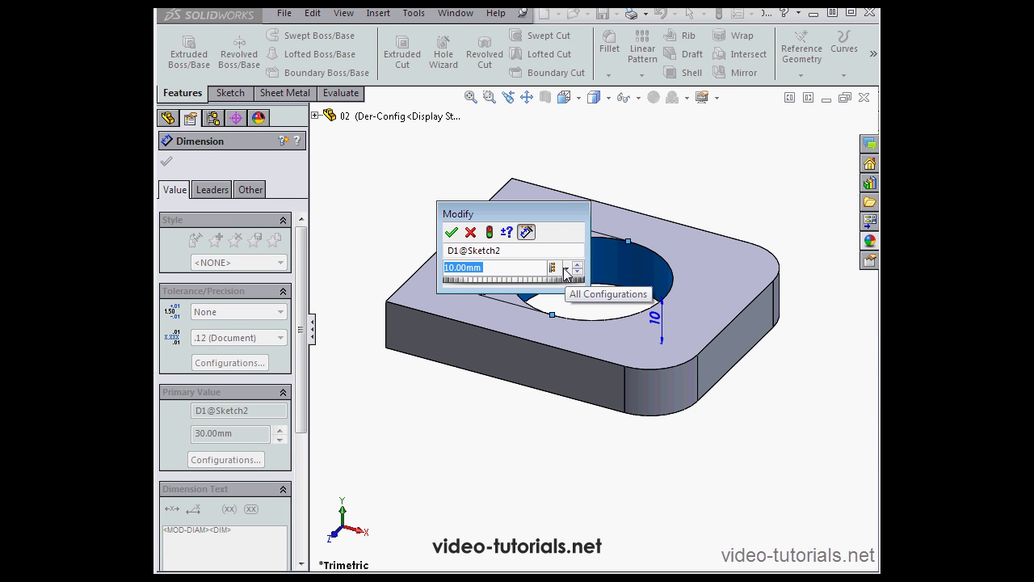
left_click(566, 270)
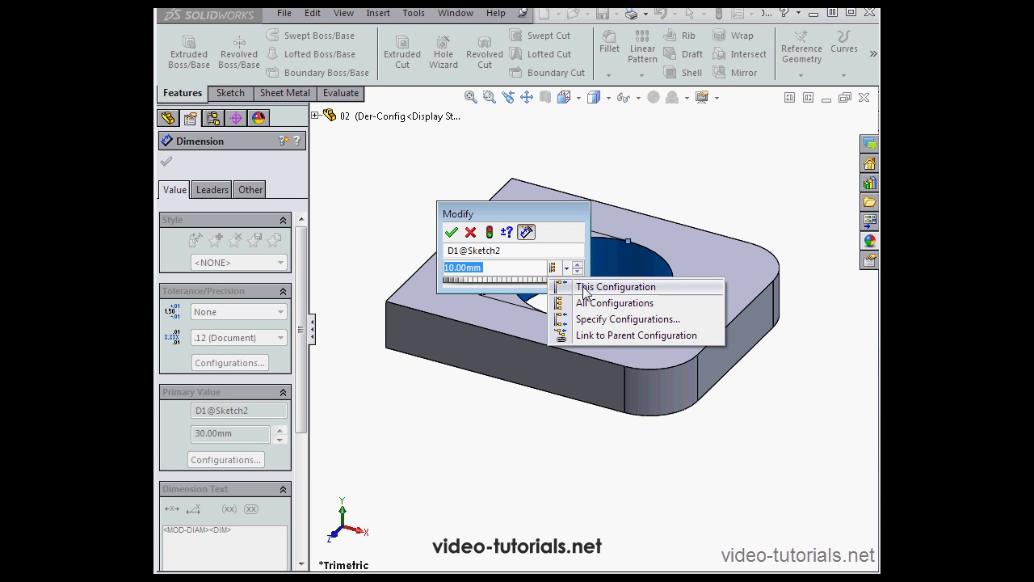
left_click(616, 287)
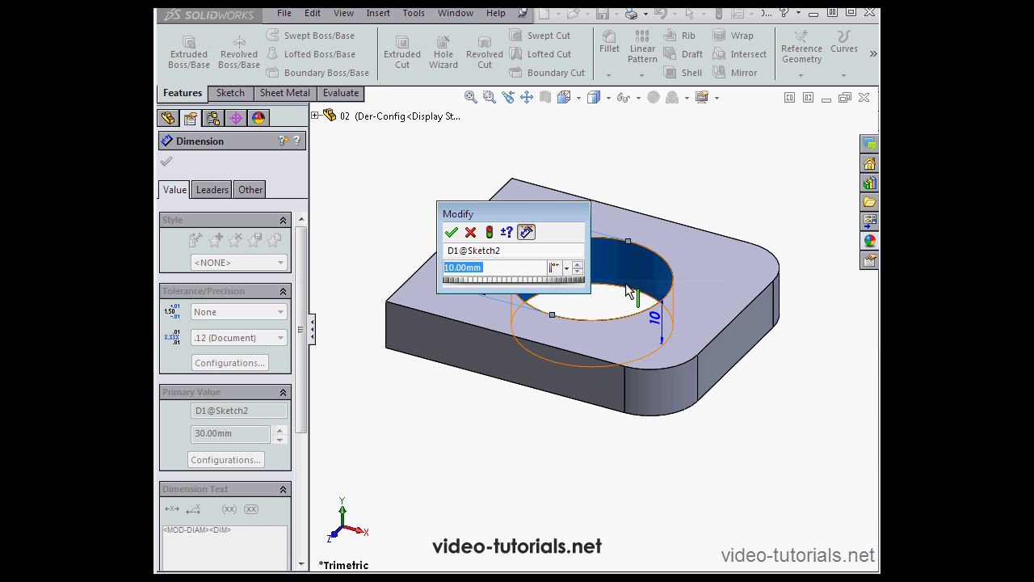
left_click(453, 231)
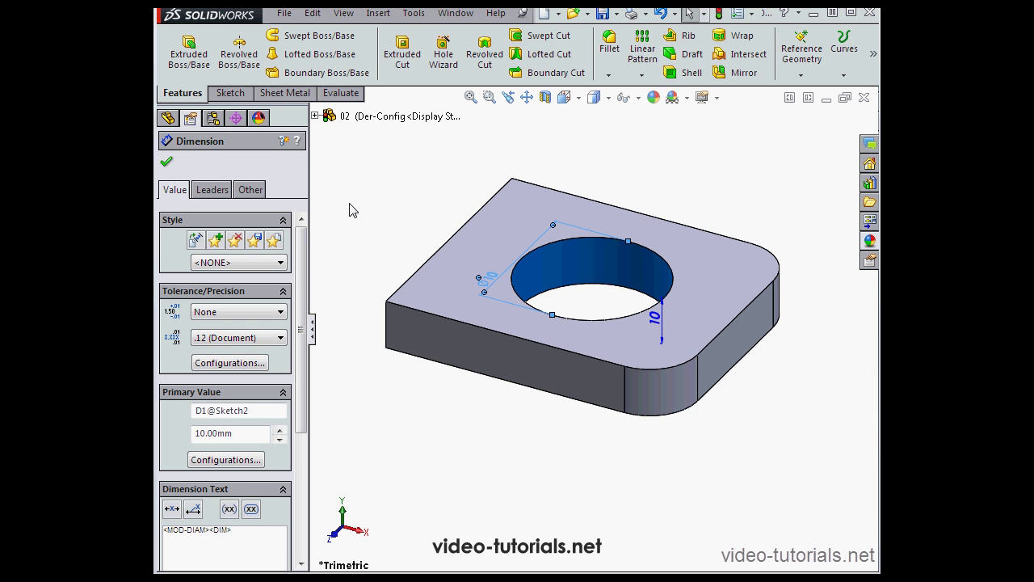
left_click(168, 165)
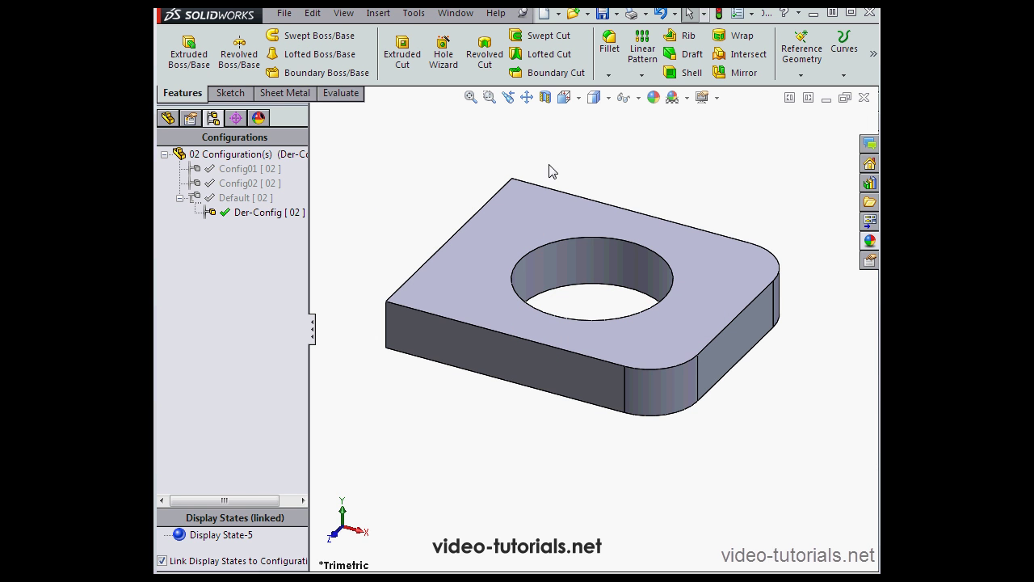
left_click(719, 16)
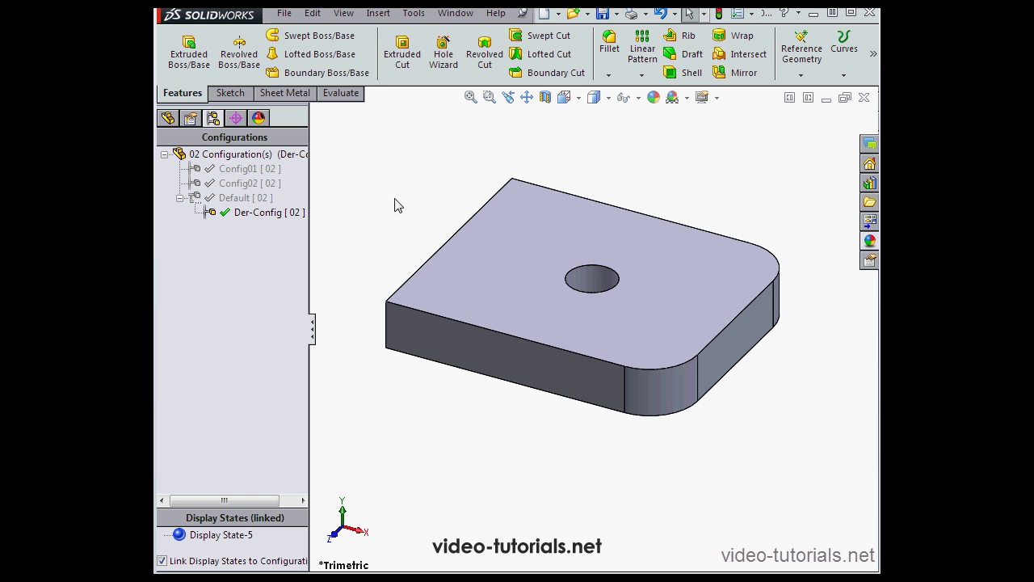
Activate the Default configuration and rebuild the part.
left_click(239, 202)
double_click(239, 202)
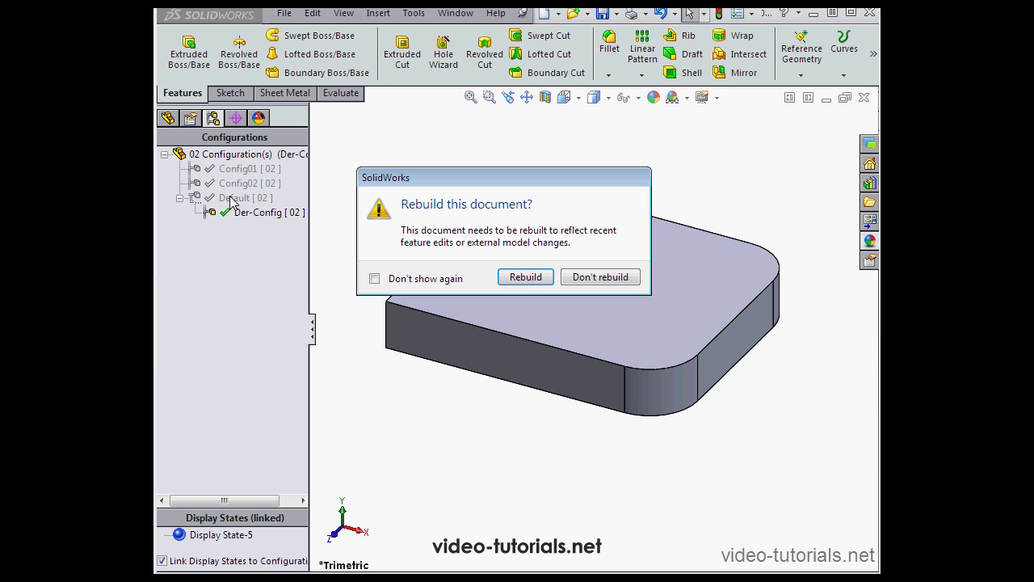
left_click(525, 277)
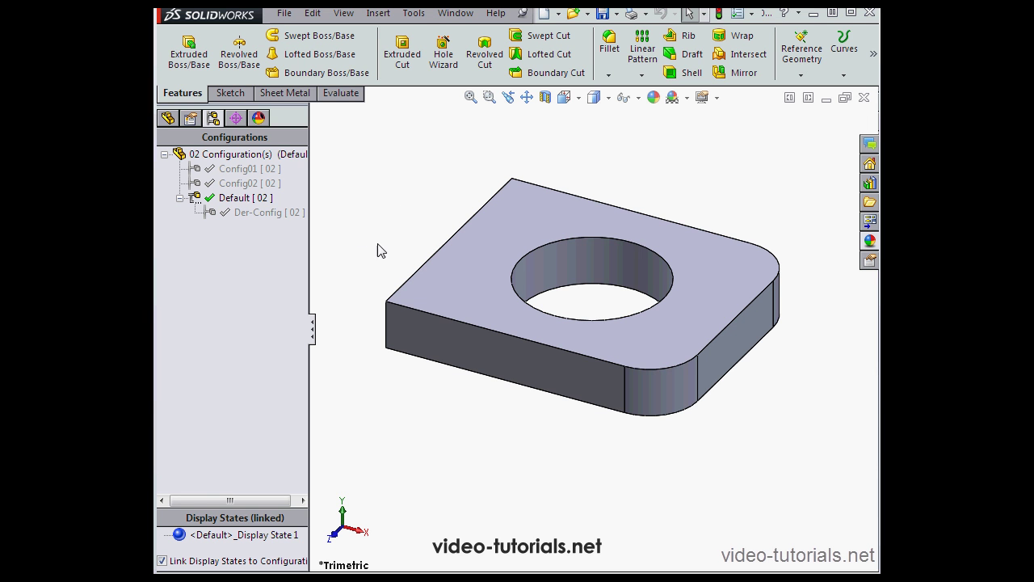
Set Default's hole to 40 mm for This Configuration only, rebuild, then reactivate Der-Config.
left_click(578, 265)
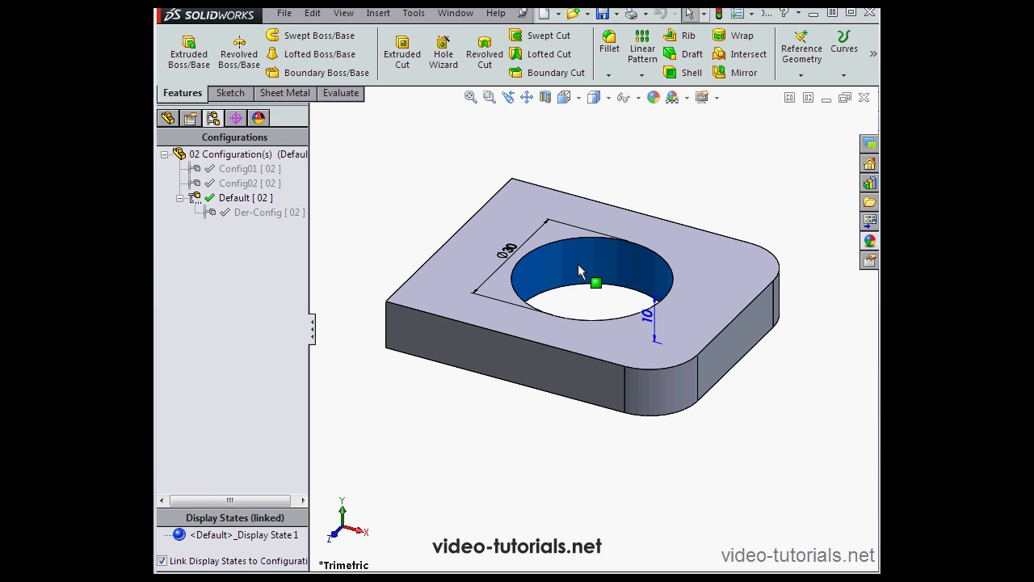
double_click(508, 251)
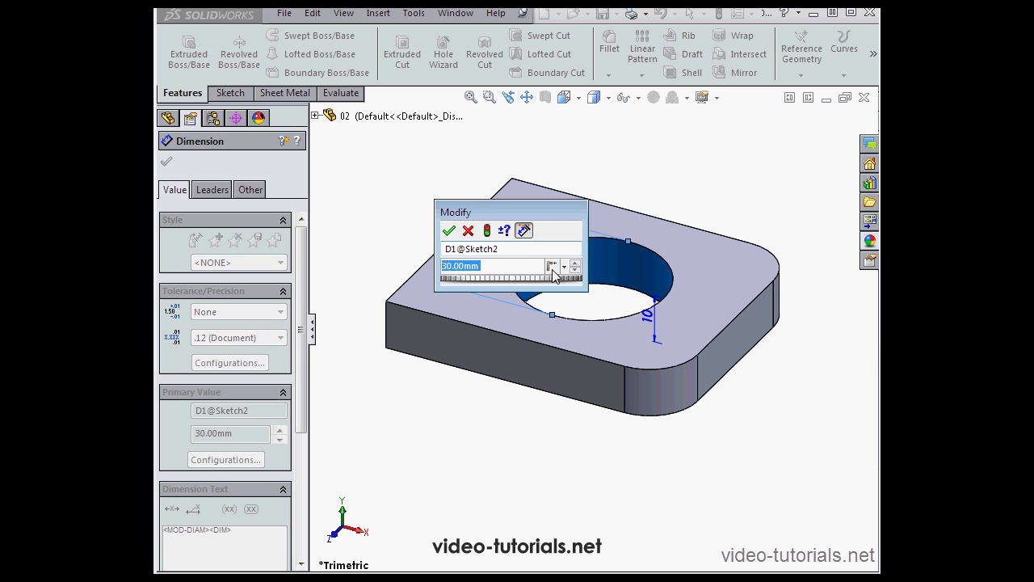
left_click(576, 269)
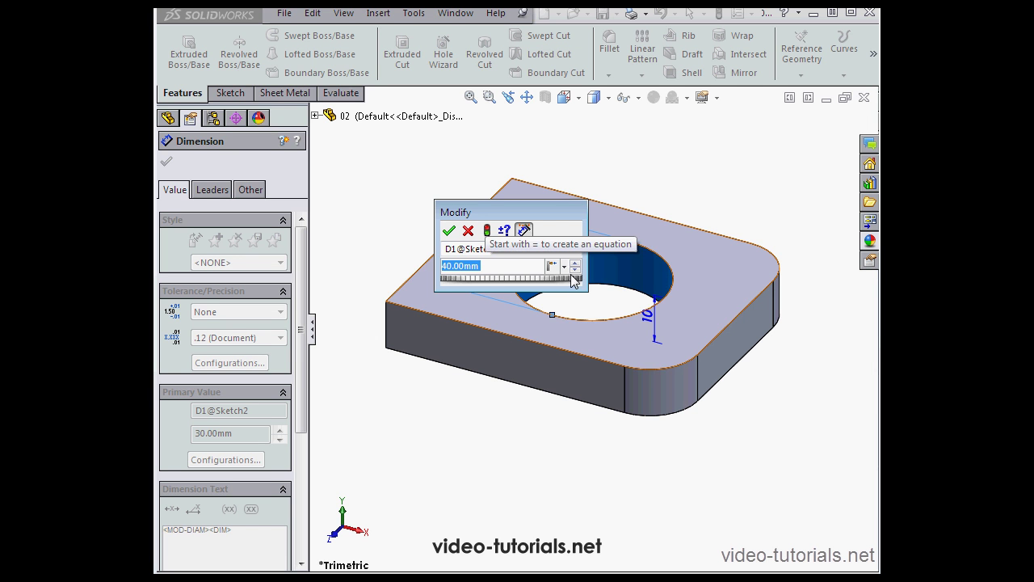
left_click(564, 265)
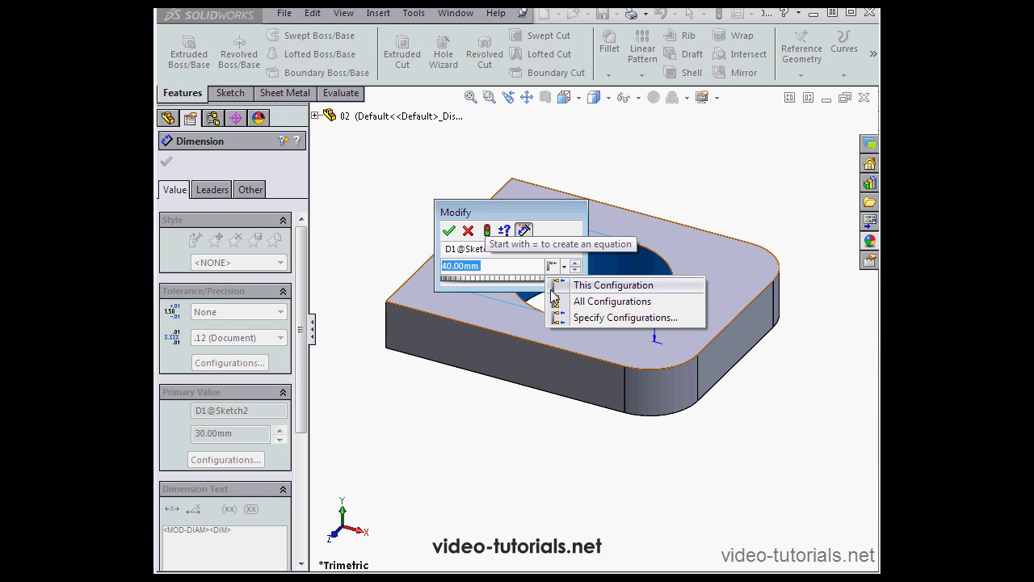
left_click(567, 287)
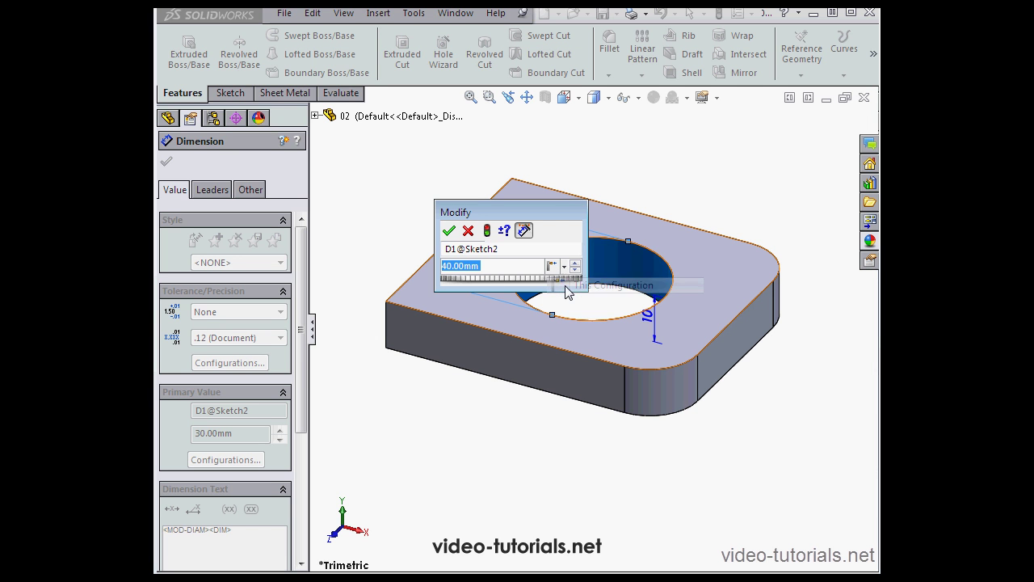
left_click(450, 231)
left_click(167, 162)
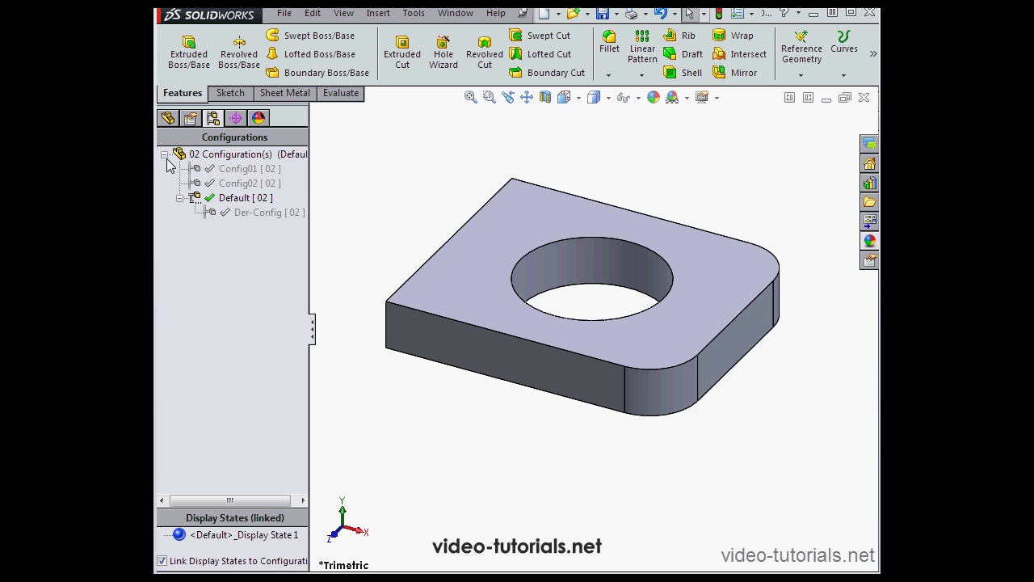
left_click(269, 184)
left_click(718, 13)
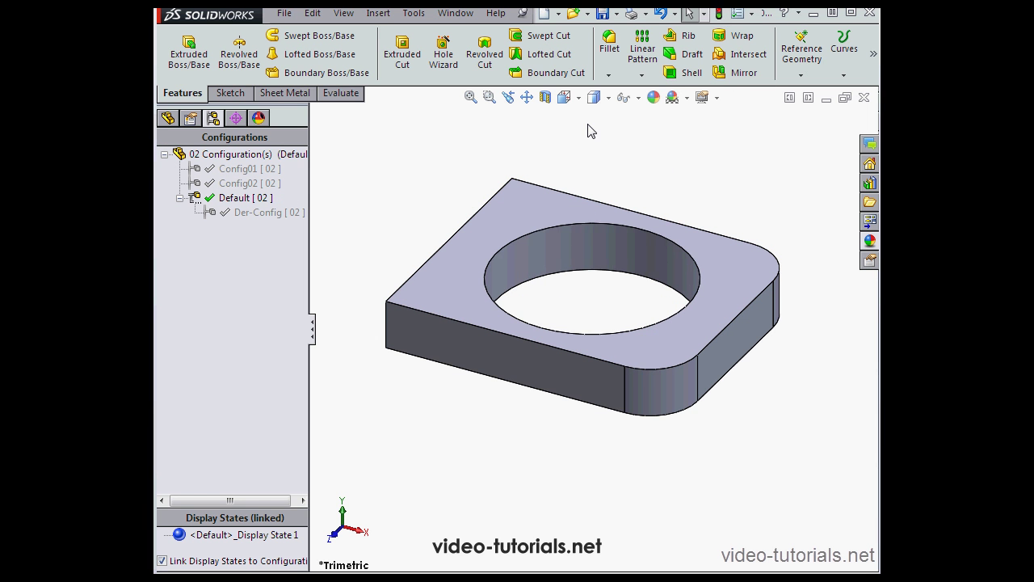
double_click(266, 211)
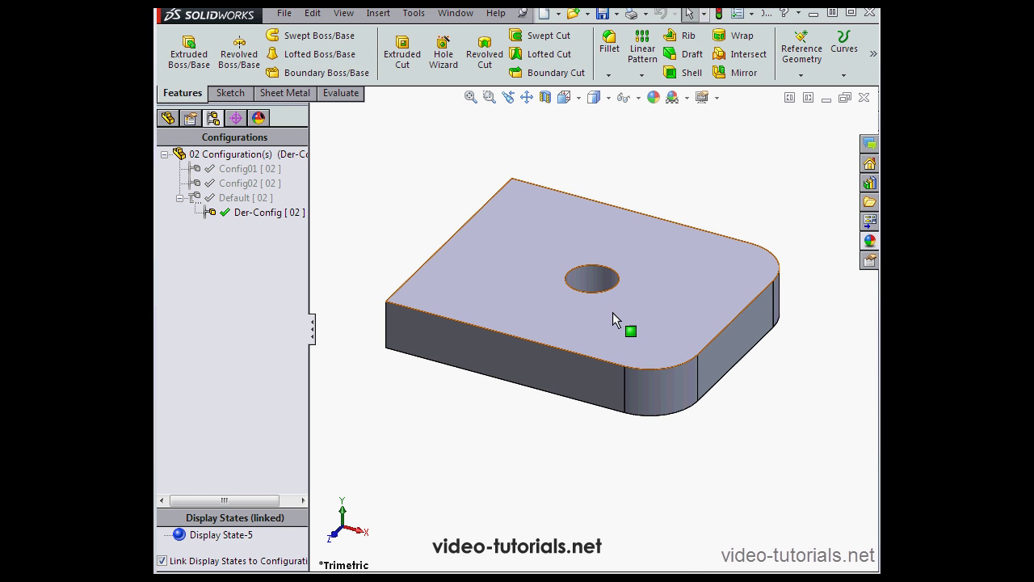
Set Der-Config's hole diameter to 40 mm linked to the parent configuration, and rebuild.
left_click(599, 280)
double_click(599, 280)
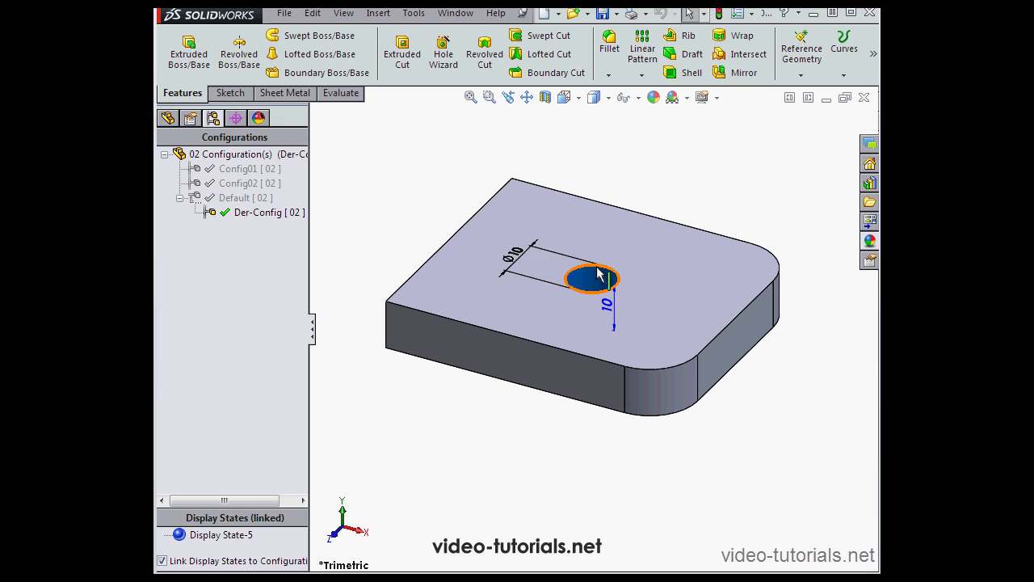
double_click(514, 258)
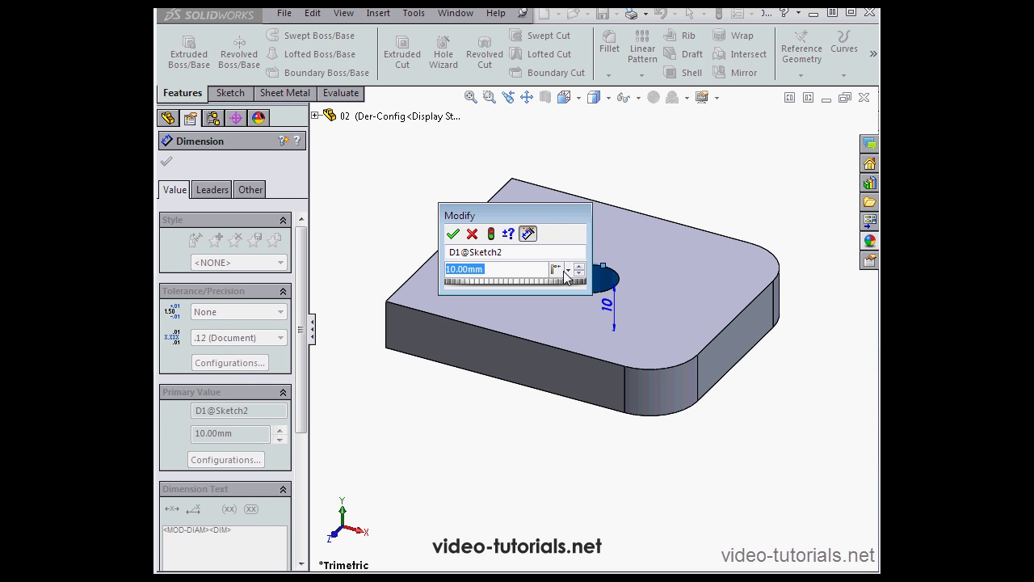
left_click(570, 269)
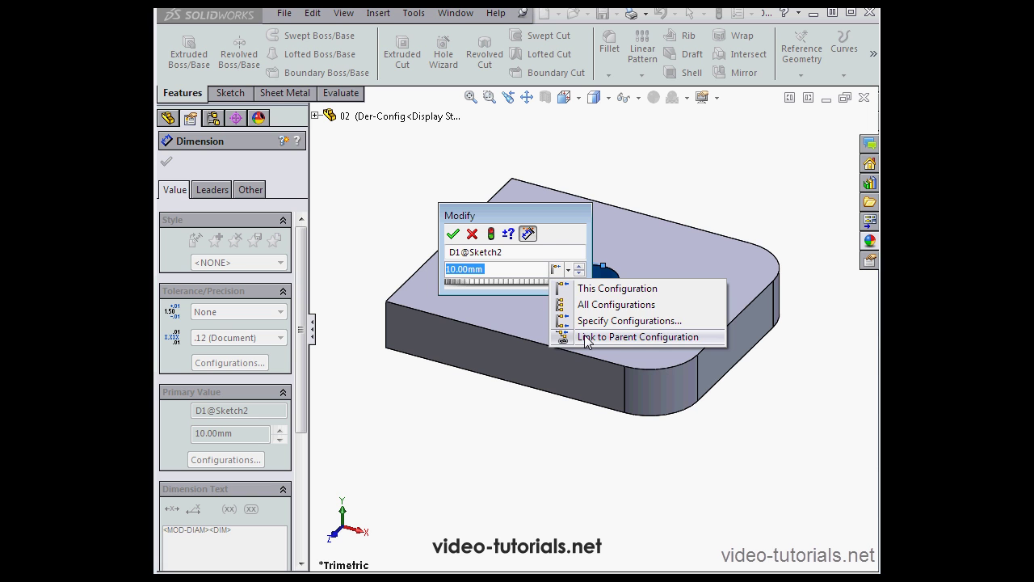
left_click(587, 338)
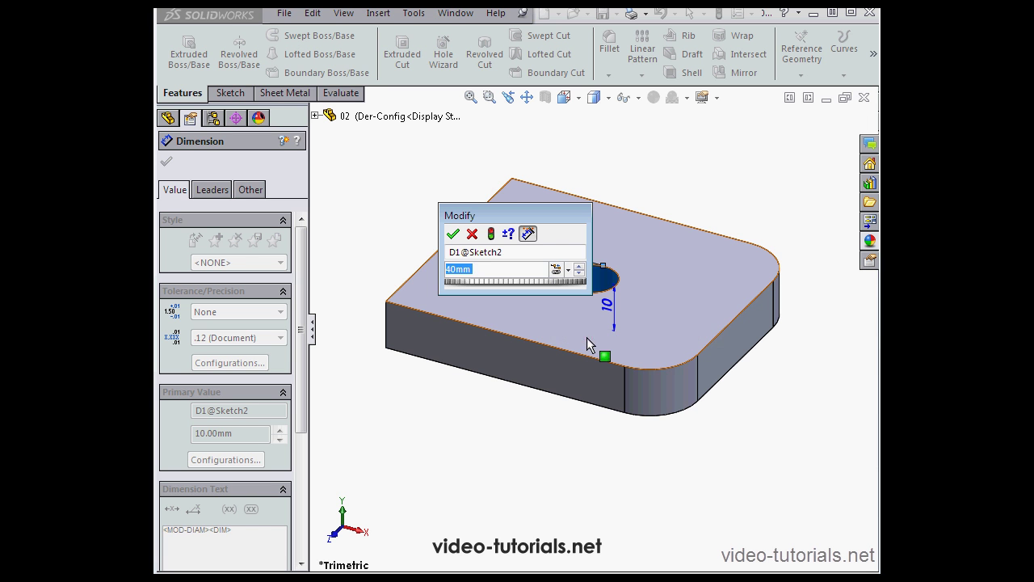
left_click(452, 234)
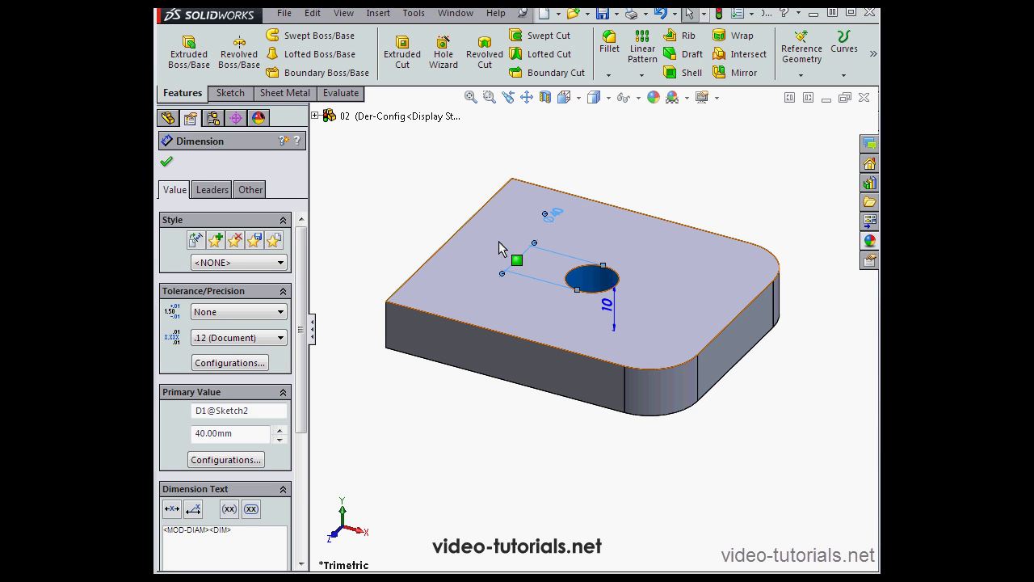
left_click(719, 13)
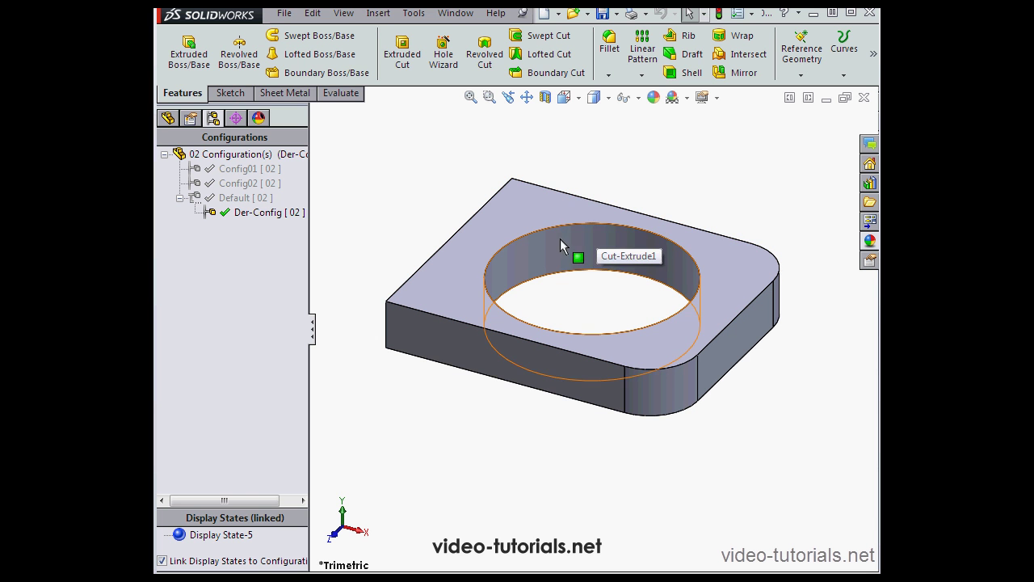
Close the plate and reopen 02.SLDPRT in its Config01 configuration, then rebuild.
left_click(864, 97)
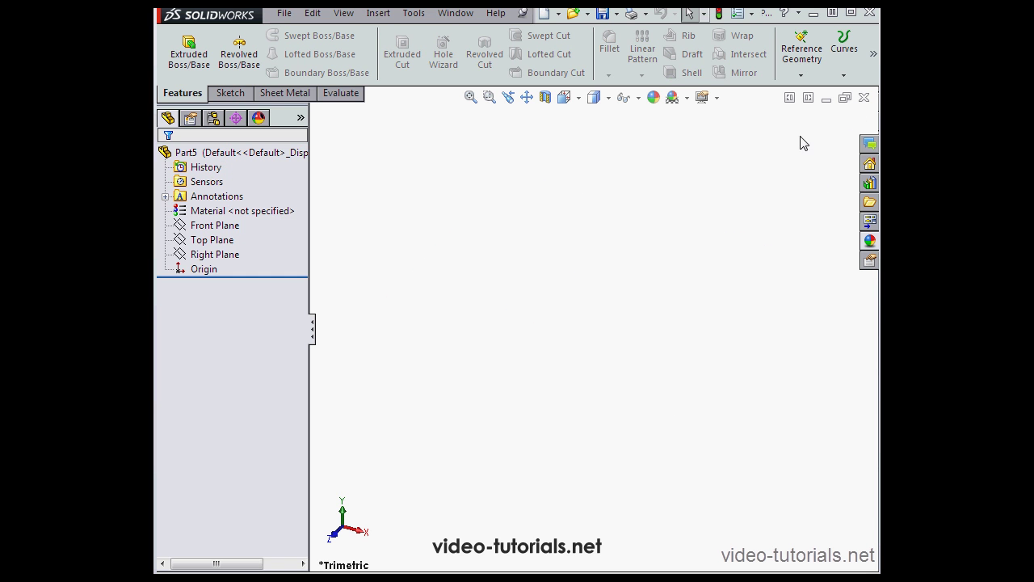
left_click(576, 14)
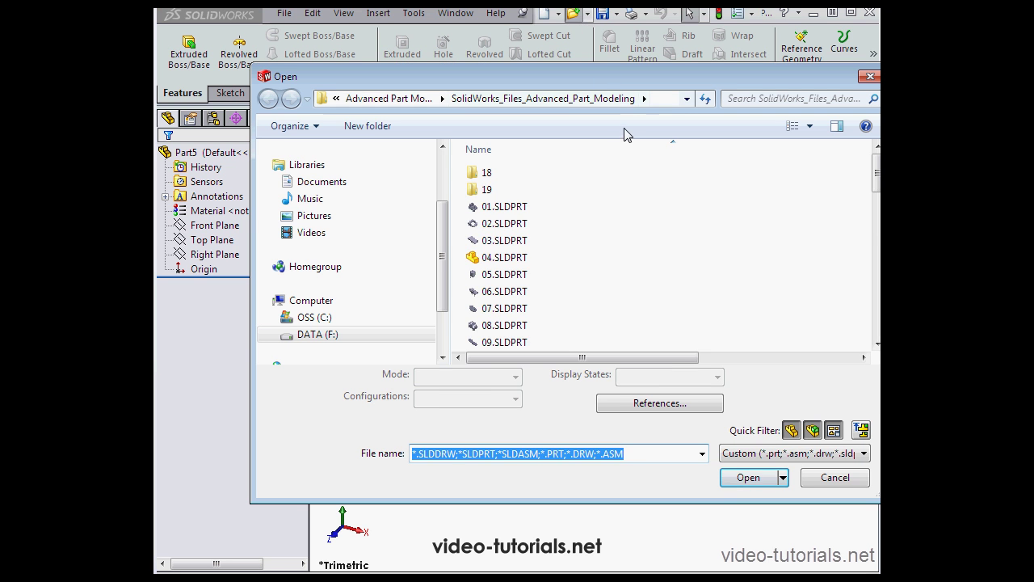
left_click(793, 431)
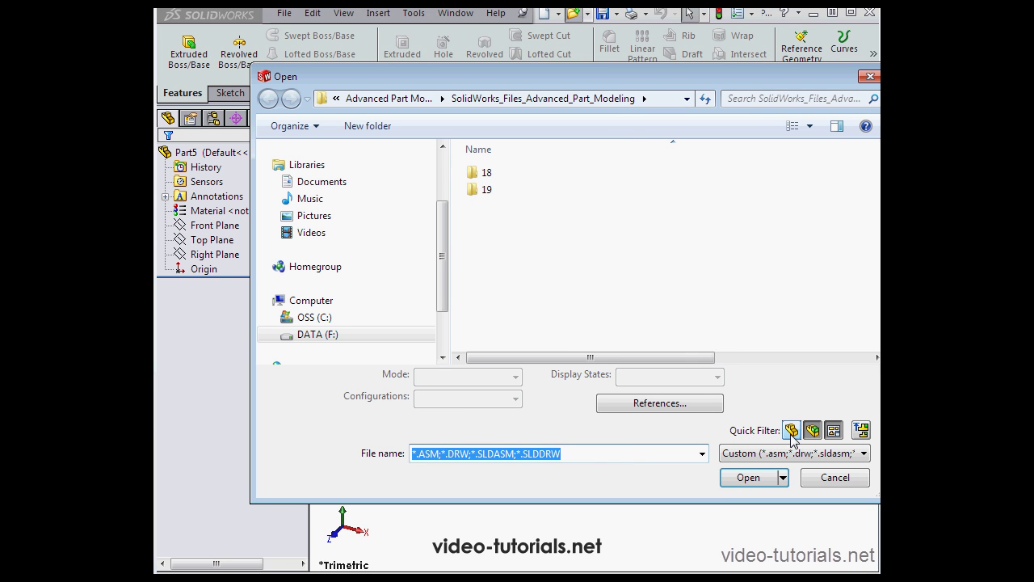
left_click(793, 431)
left_click(532, 225)
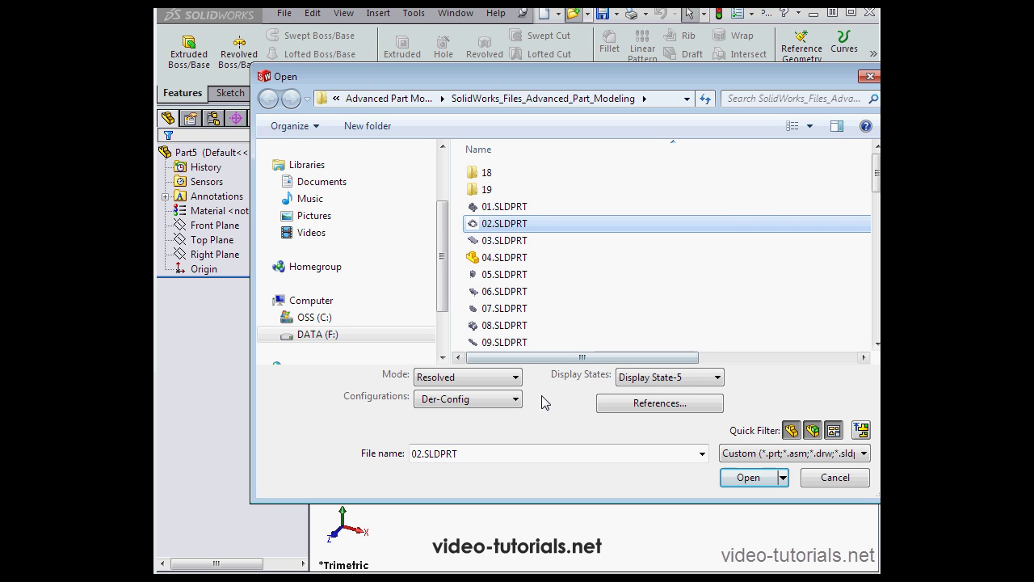
left_click(516, 401)
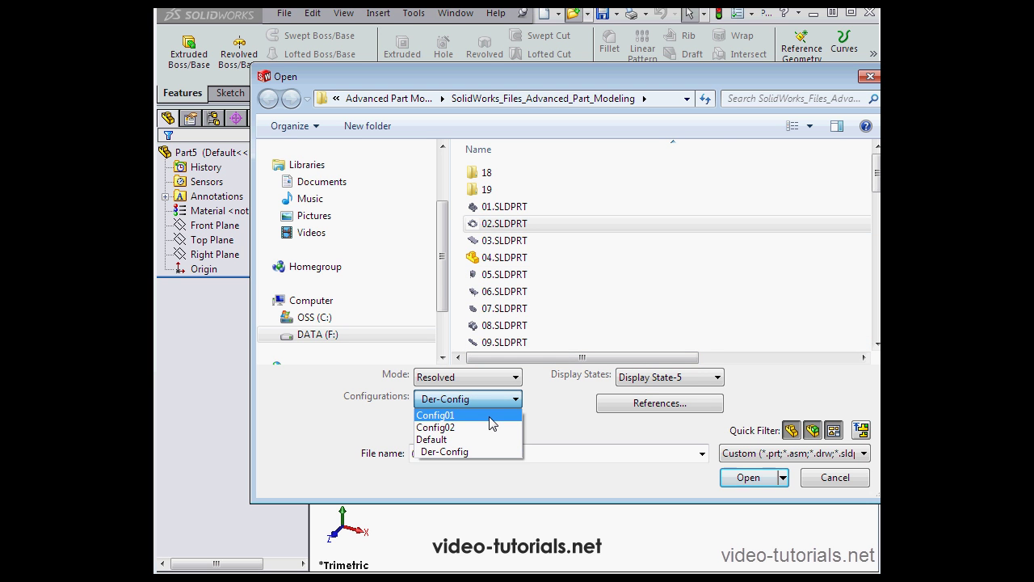
left_click(490, 416)
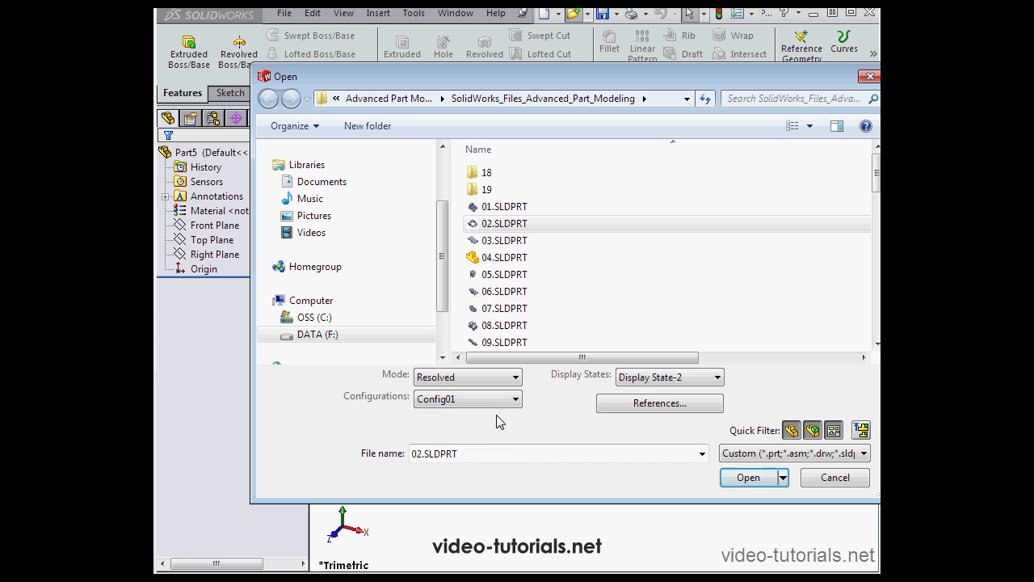
left_click(750, 477)
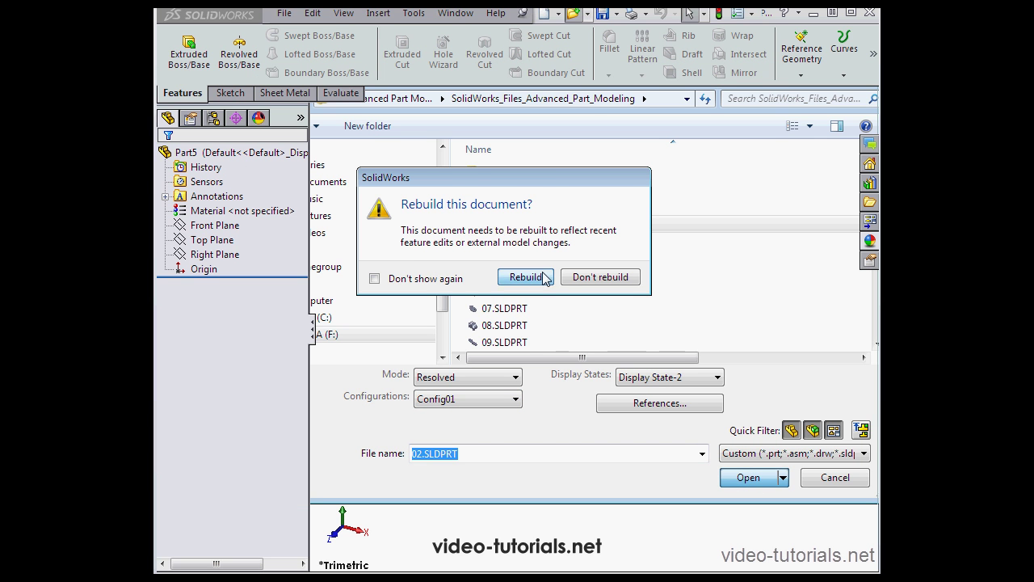
left_click(525, 277)
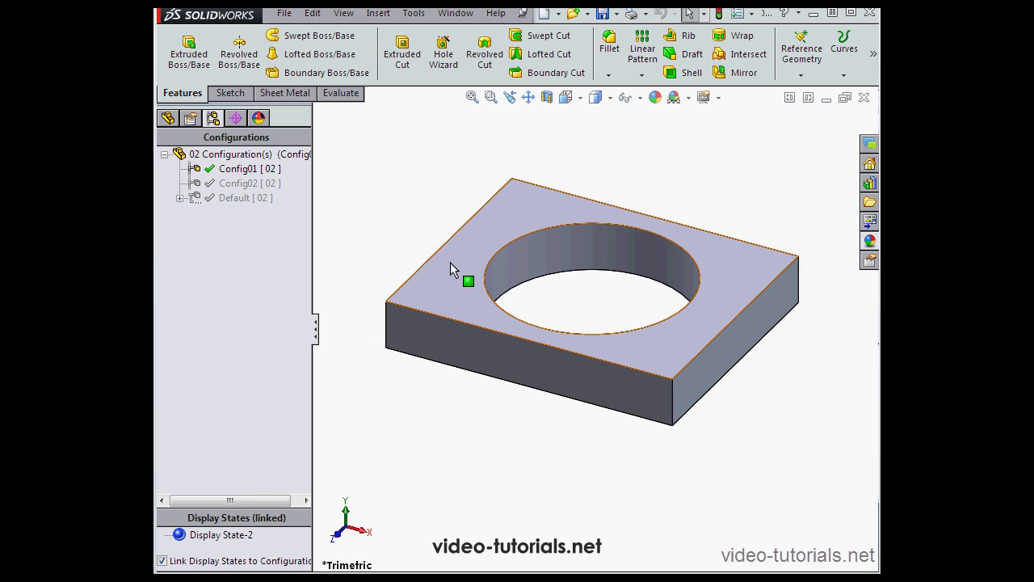
Activate the Default configuration and rebuild the part.
left_click(242, 202)
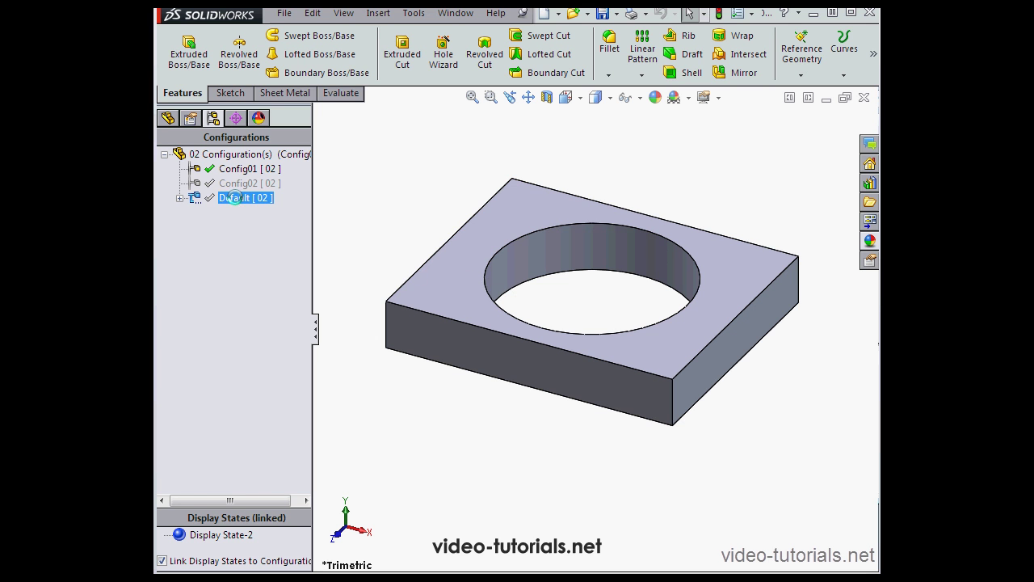
double_click(238, 200)
left_click(537, 277)
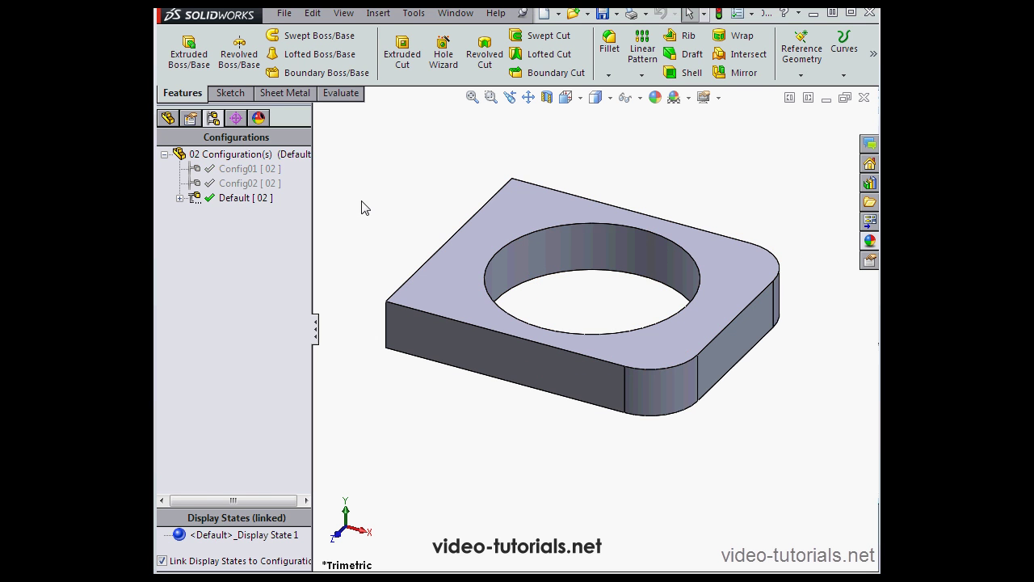
Select Cut-Extrude1 and Fillet1 and reach Edit > Suppress > Specified Configurations.
left_click(168, 118)
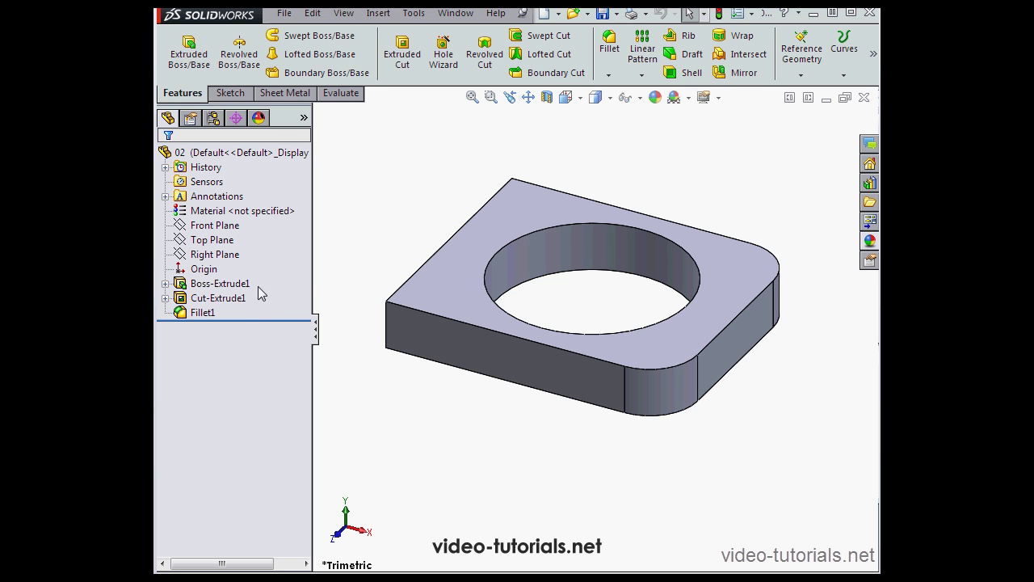
left_click(234, 300)
left_click(212, 312, "ctrl")
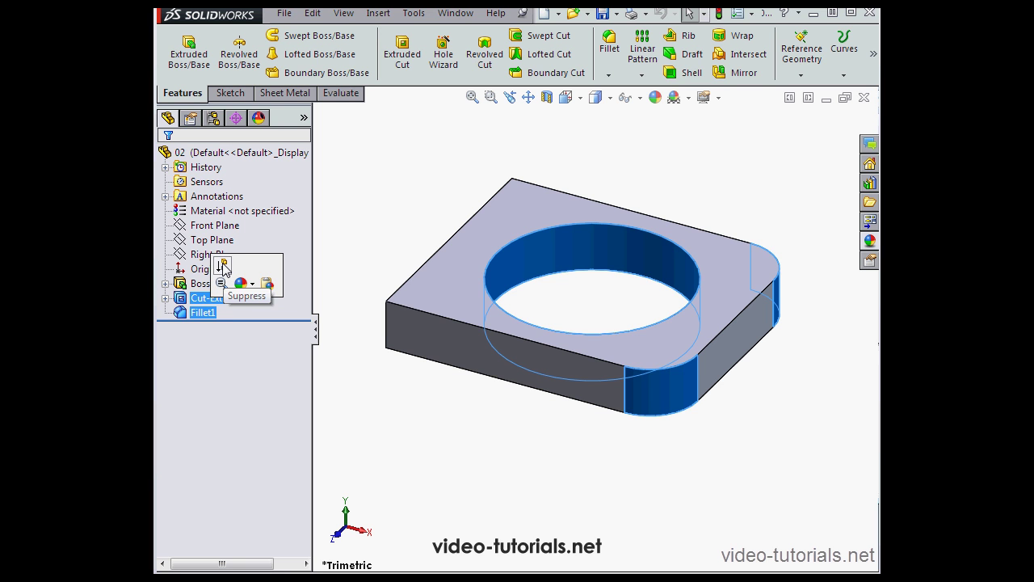
left_click(312, 14)
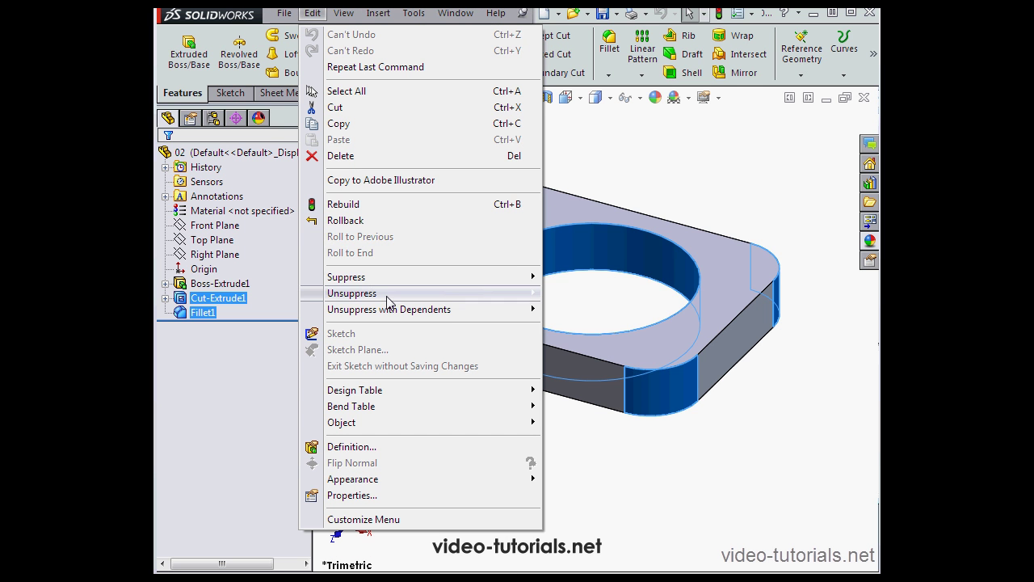
mouse_move(388, 301)
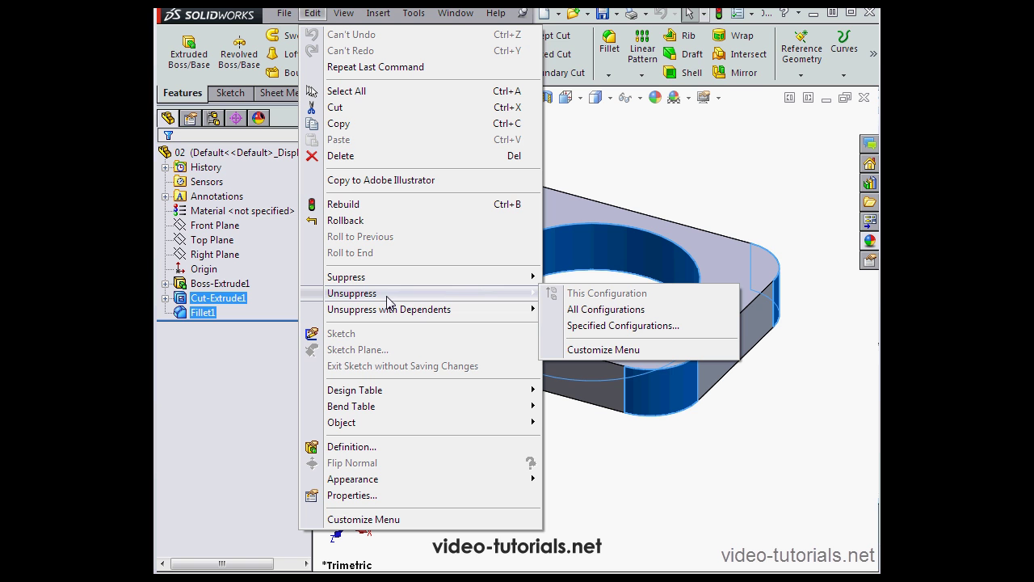
mouse_move(501, 312)
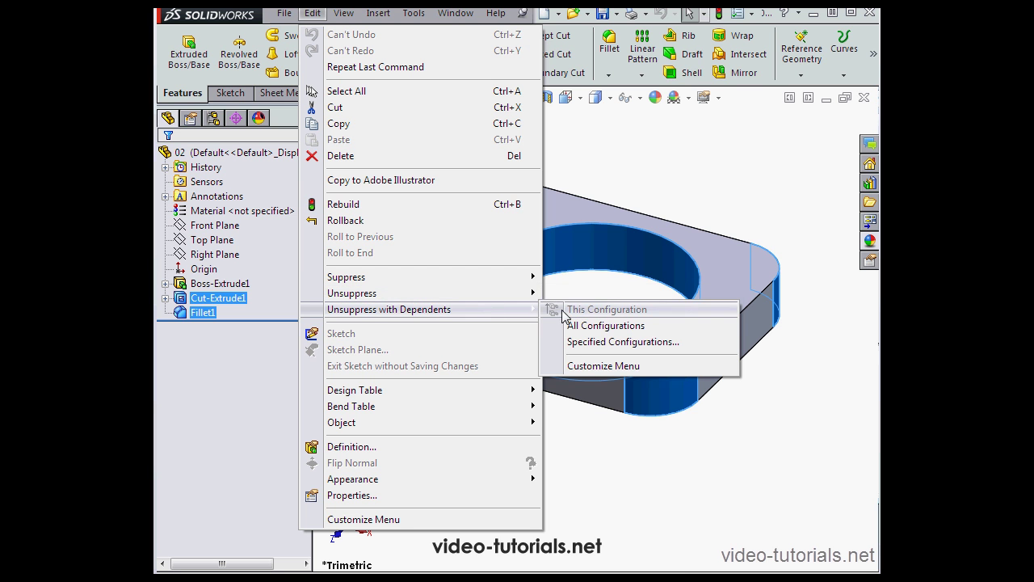
mouse_move(540, 297)
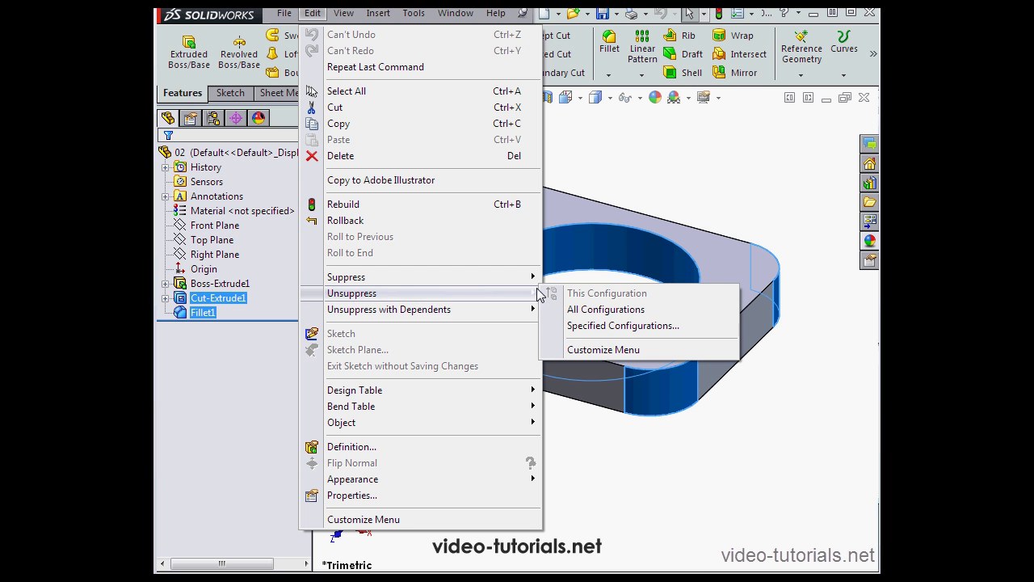
mouse_move(531, 278)
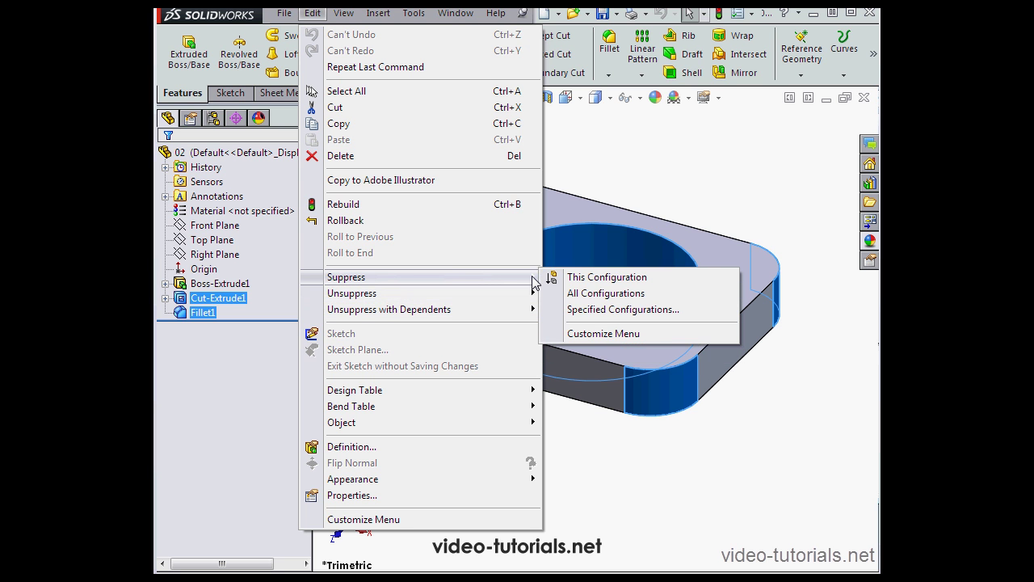
Suppress Cut-Extrude1 and Fillet1 in the Default configuration only, leaving a plain block.
left_click(611, 311)
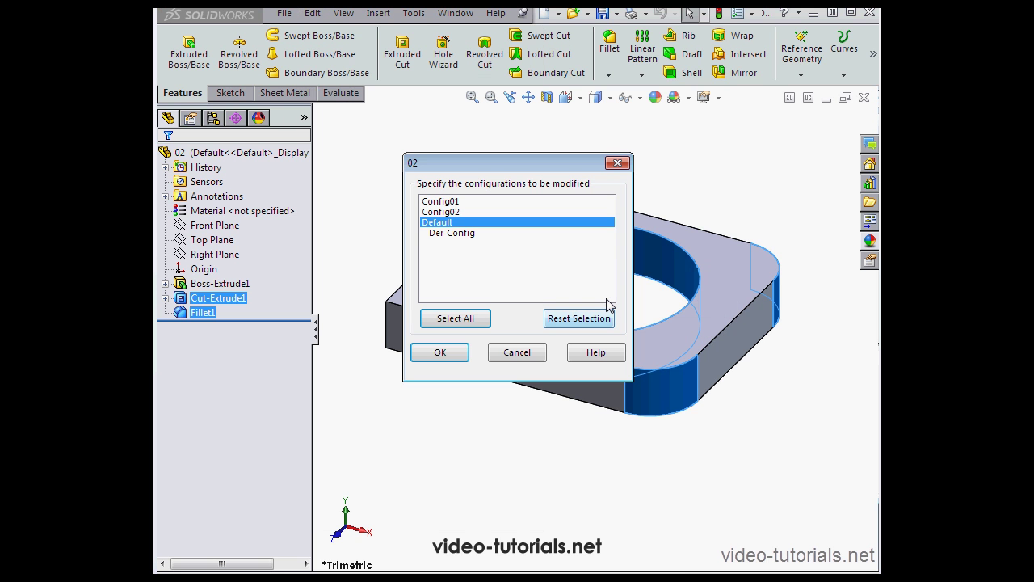
key("Tab")
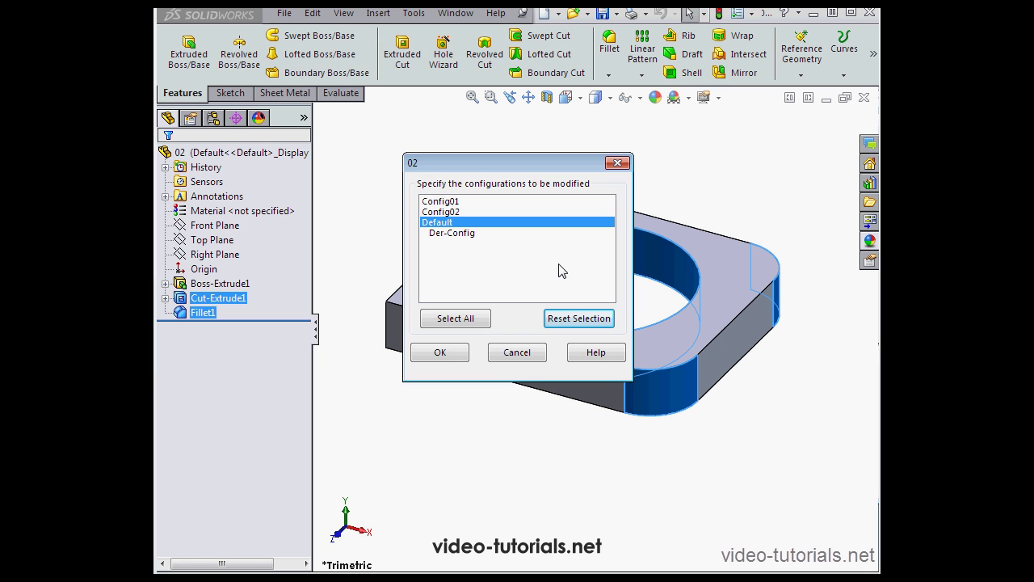
left_click(465, 353)
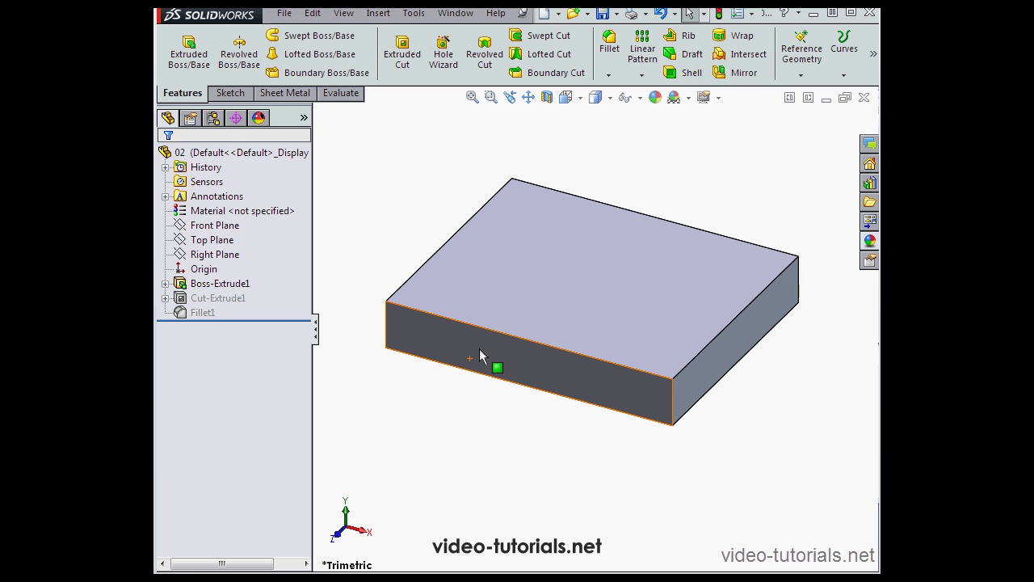
Activate Config01 and then Config02, rebuilding to confirm both still show the hole.
left_click(213, 118)
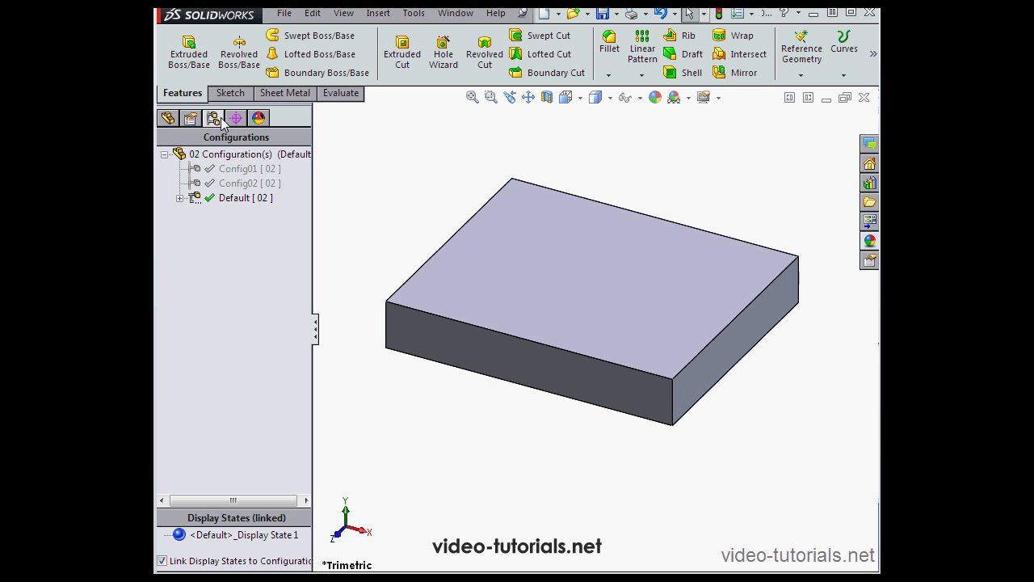
left_click(242, 170)
double_click(243, 171)
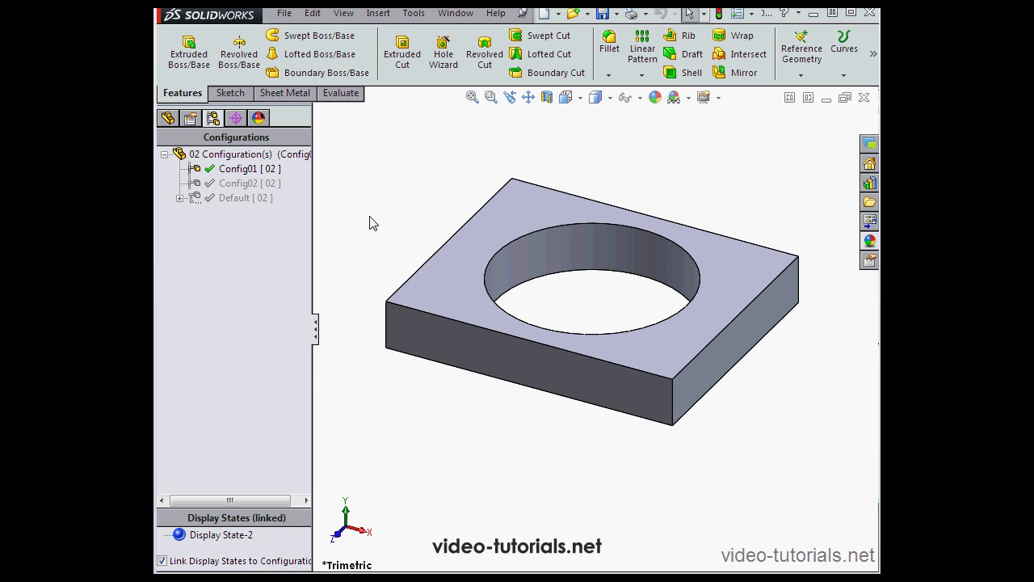
double_click(252, 184)
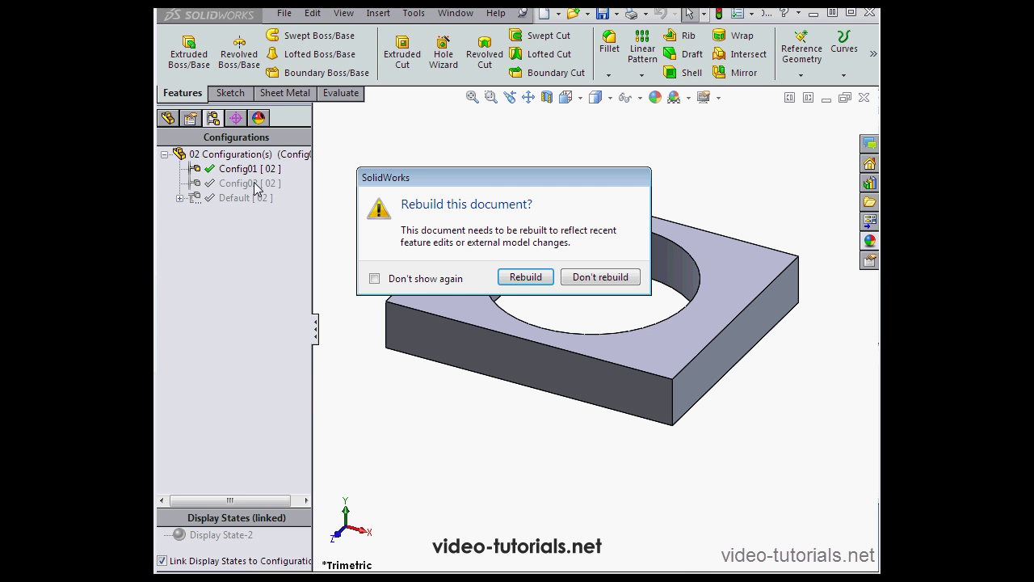
left_click(527, 278)
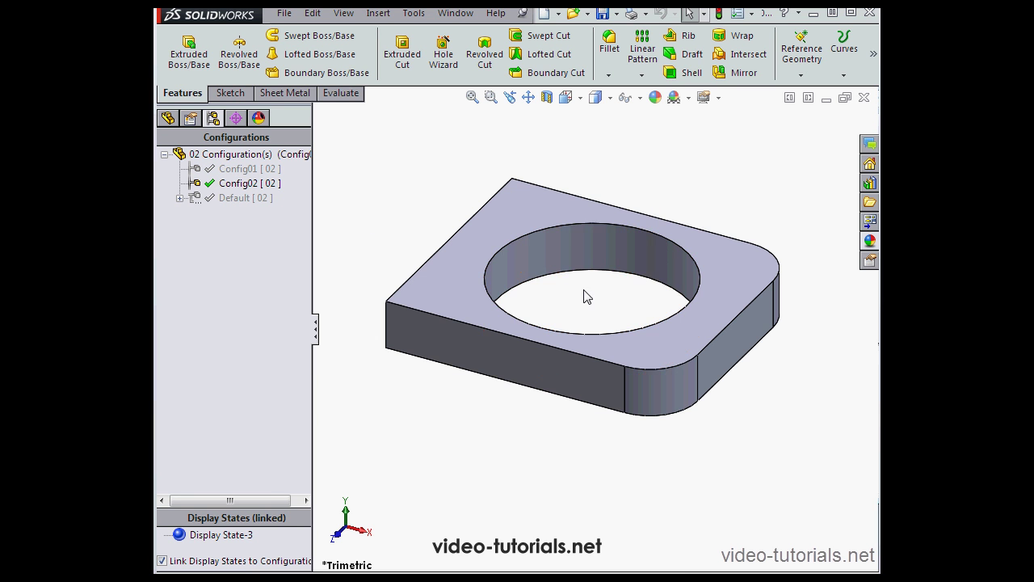